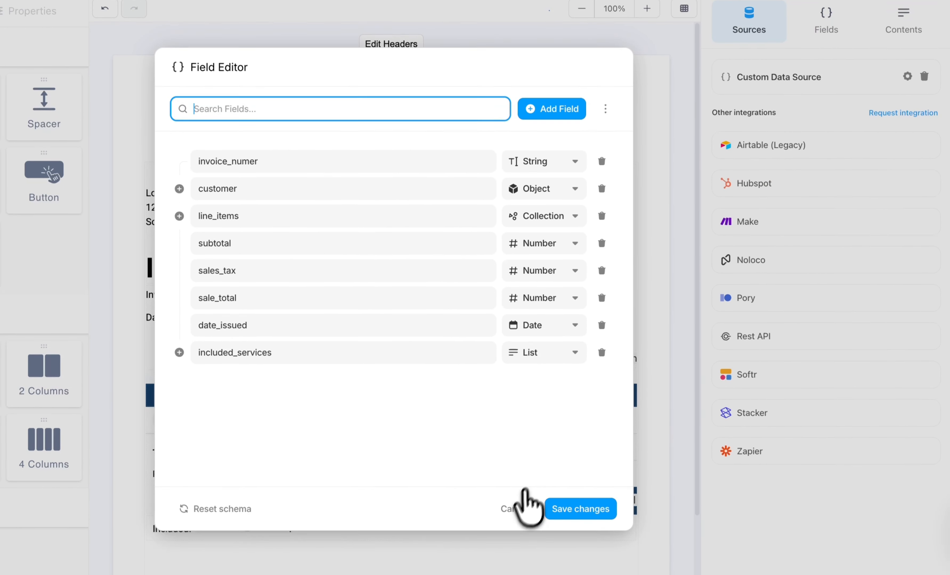
- Close the data source's Field Editor and reopen it by managing the template's fields
click(547, 504)
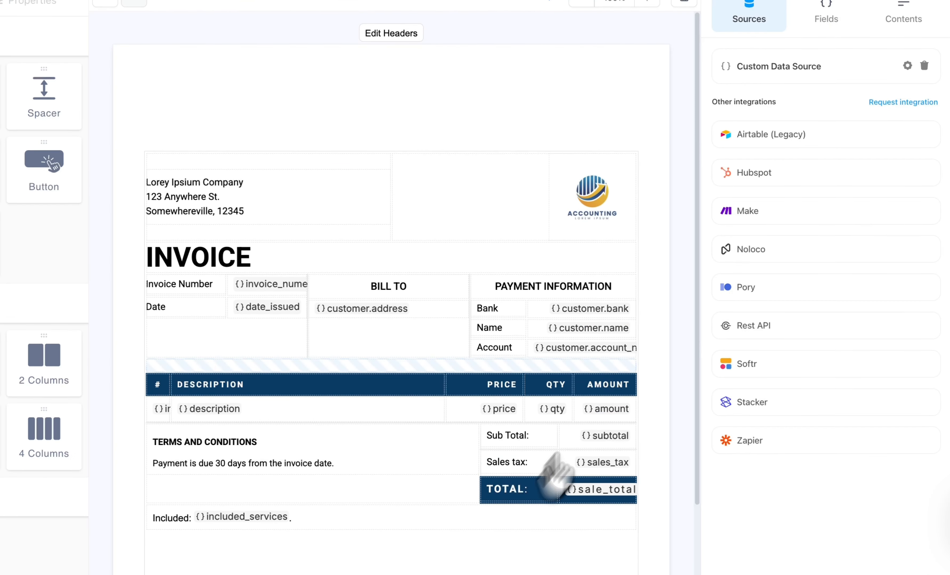
click(826, 21)
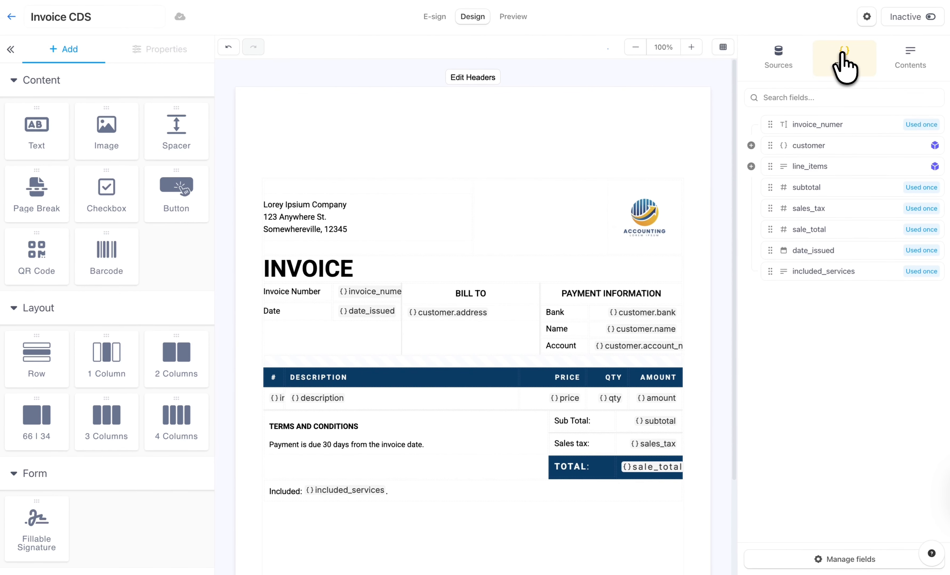
click(798, 562)
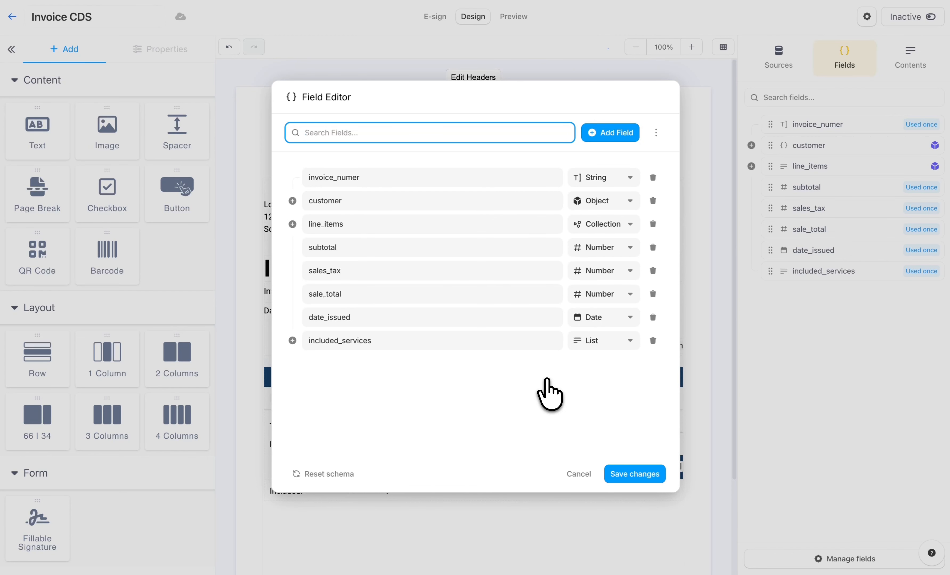
- Examine the primitive and complex data types available for the invoice_numer field
click(628, 178)
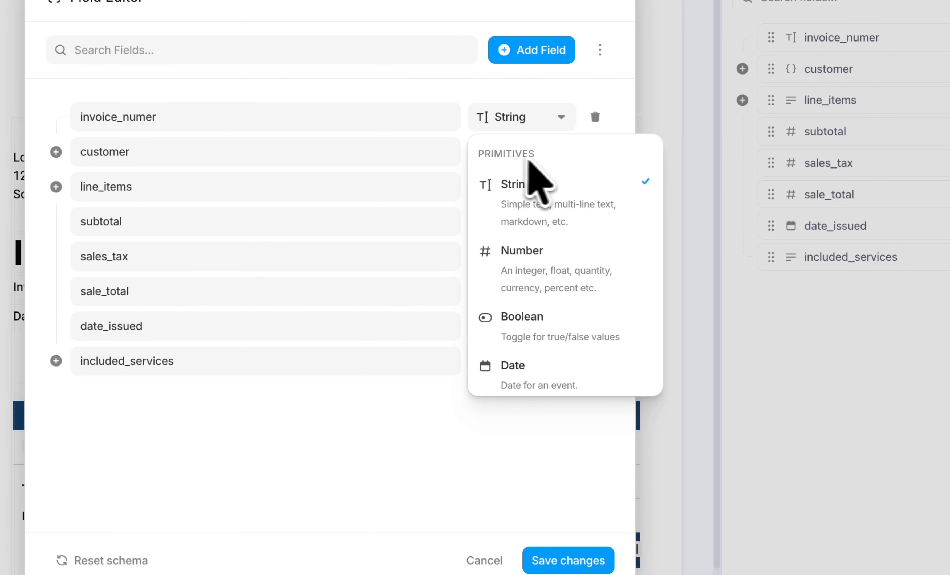
scroll(556, 166, down, 5)
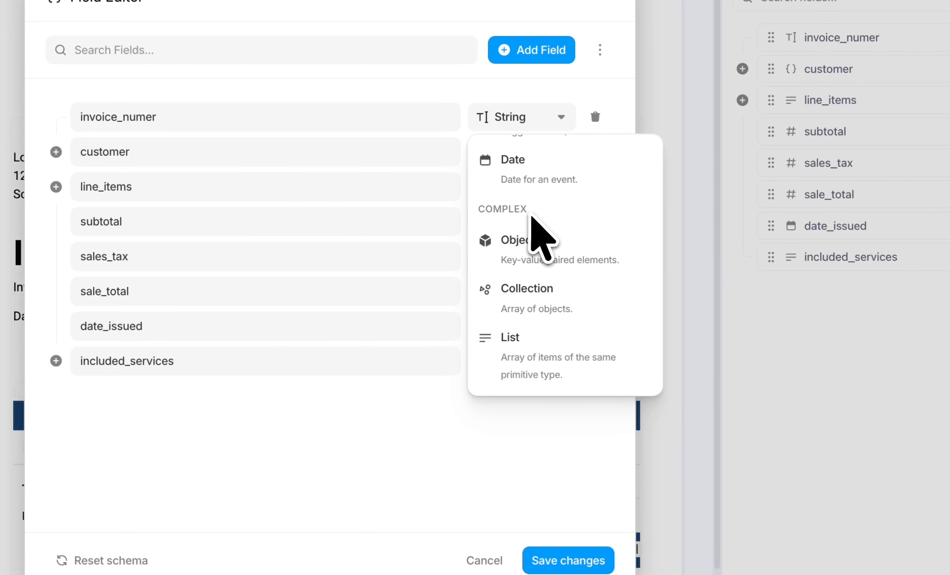
scroll(532, 217, up, 5)
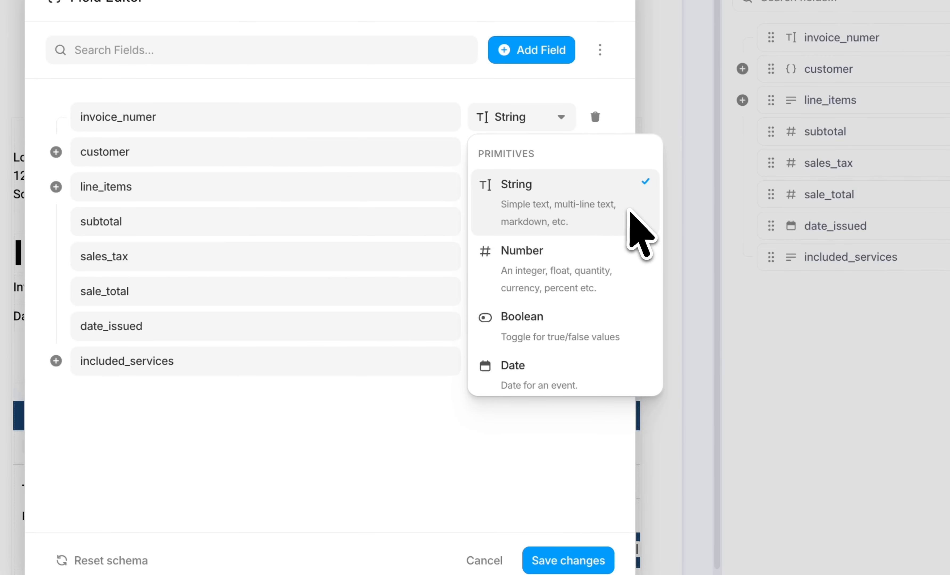
scroll(628, 279, down, 1)
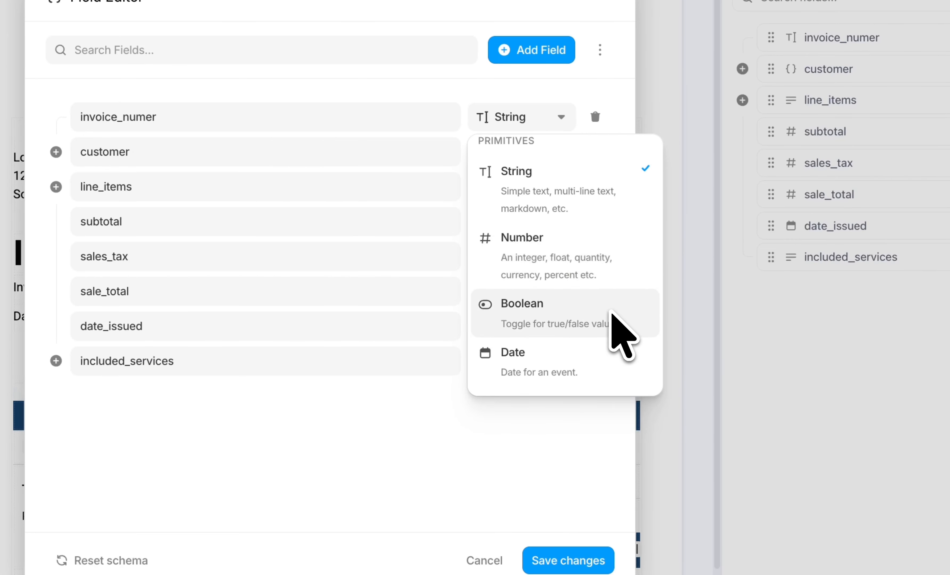
scroll(605, 361, down, 5)
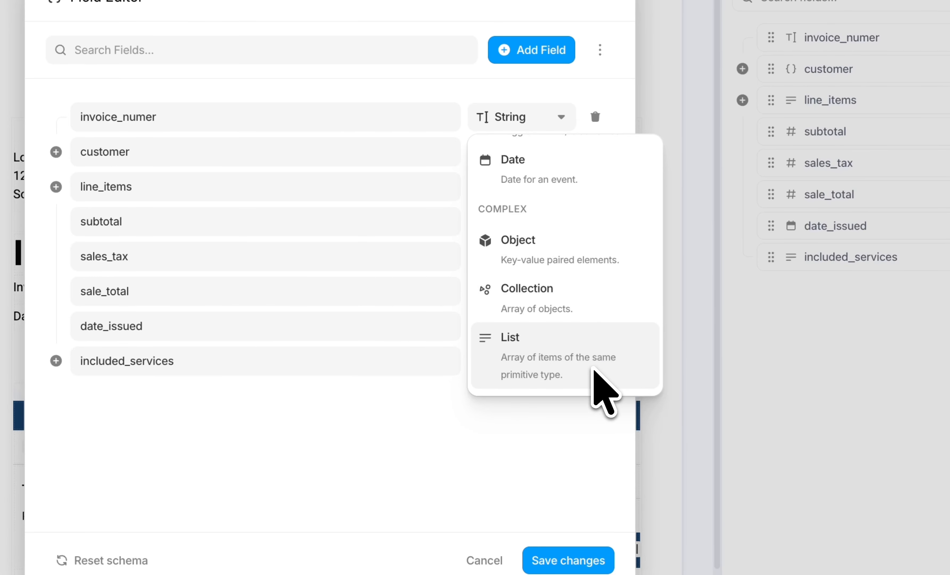
click(555, 463)
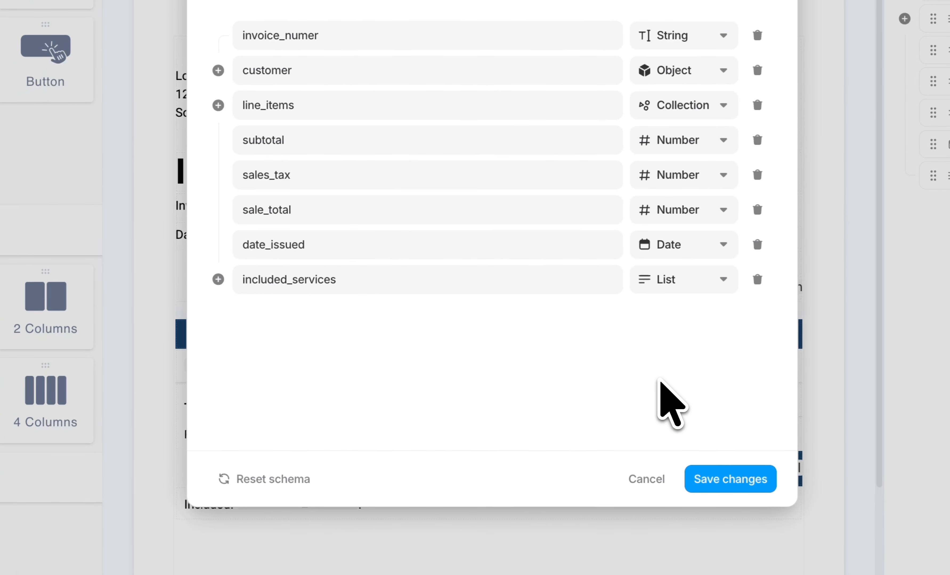
- Examine the included_services field's type choices and its list item type, and close the Field Editor
click(705, 286)
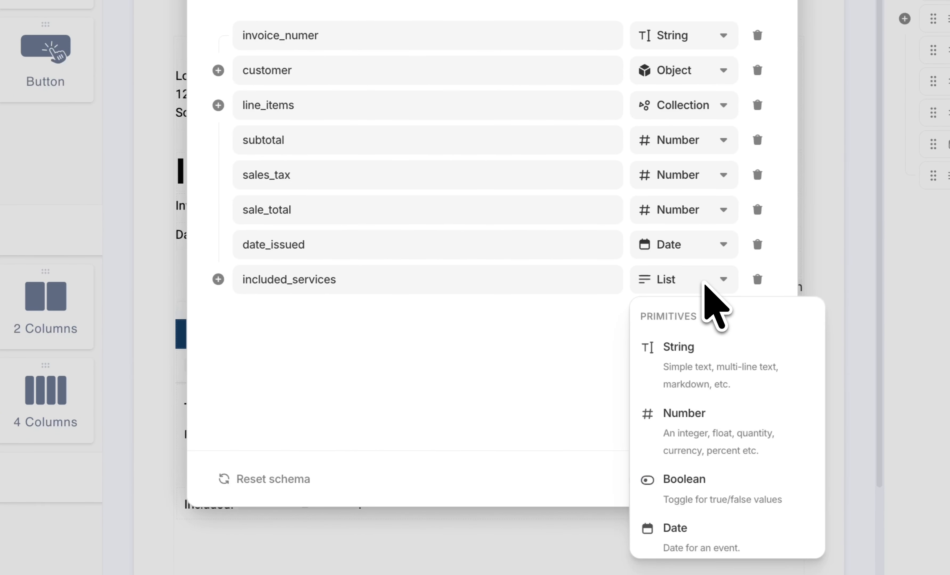
click(704, 286)
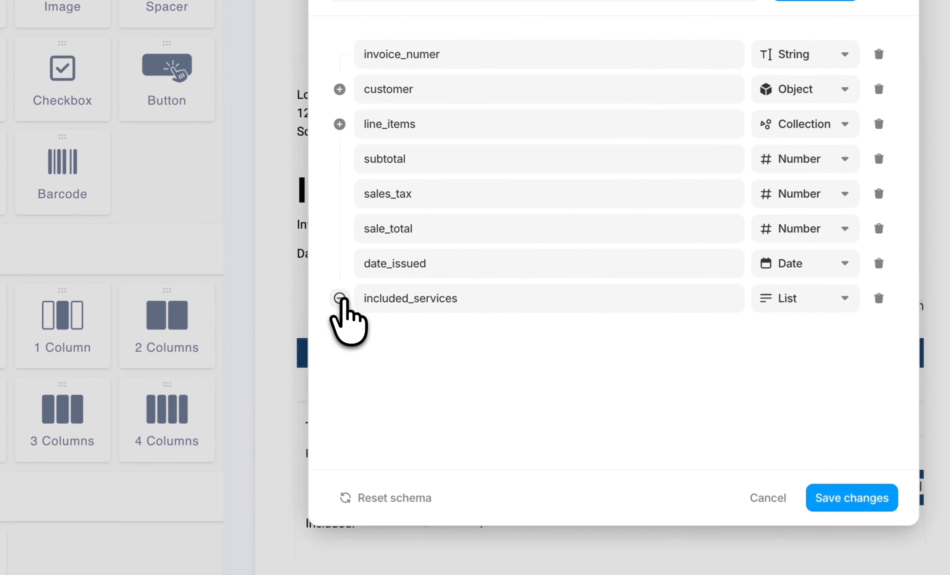
click(219, 279)
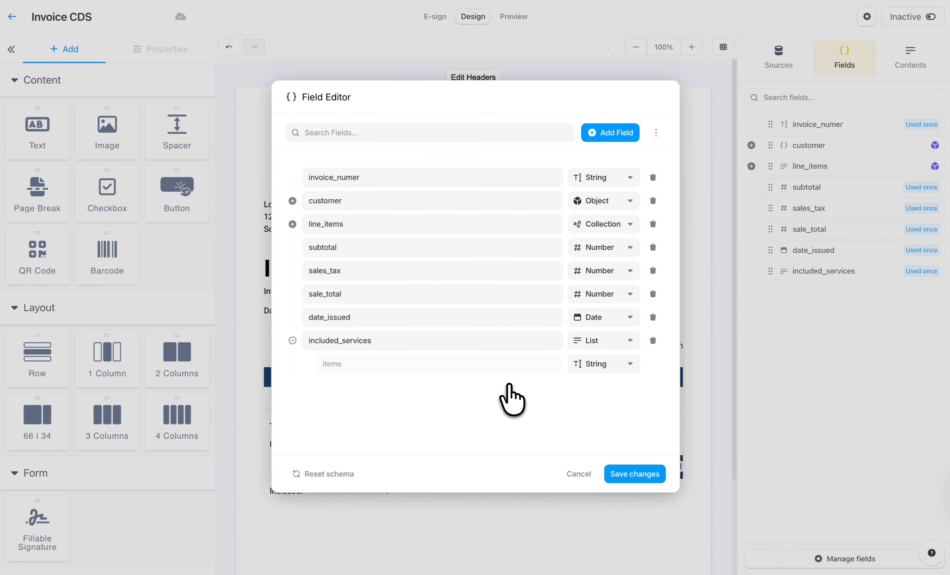
click(621, 474)
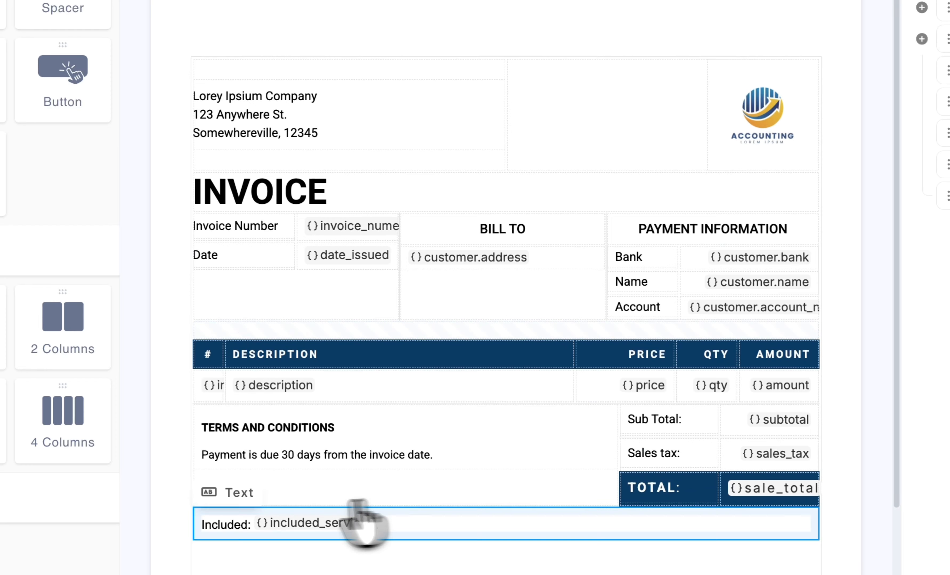
- Examine the list return type and separator settings of the included_services token on the invoice
click(259, 524)
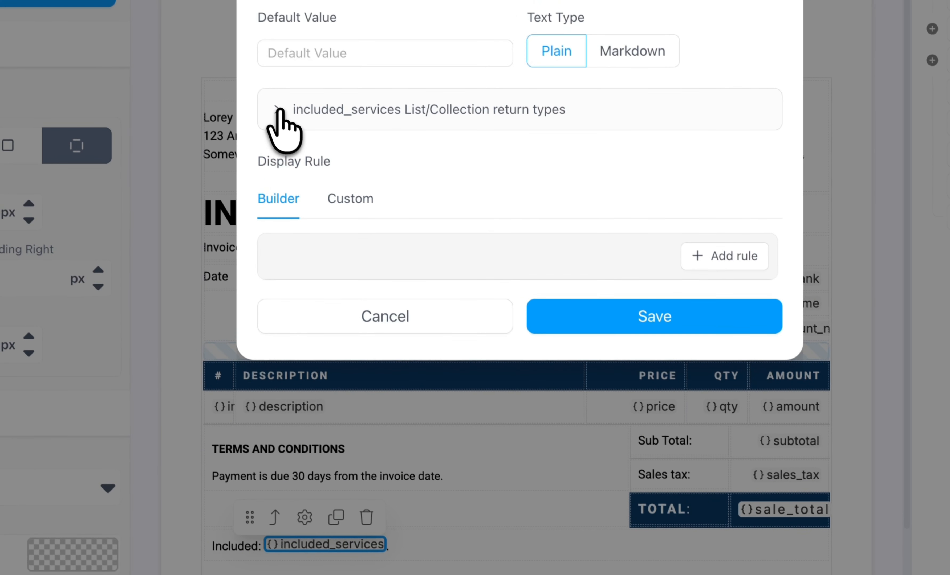
click(278, 116)
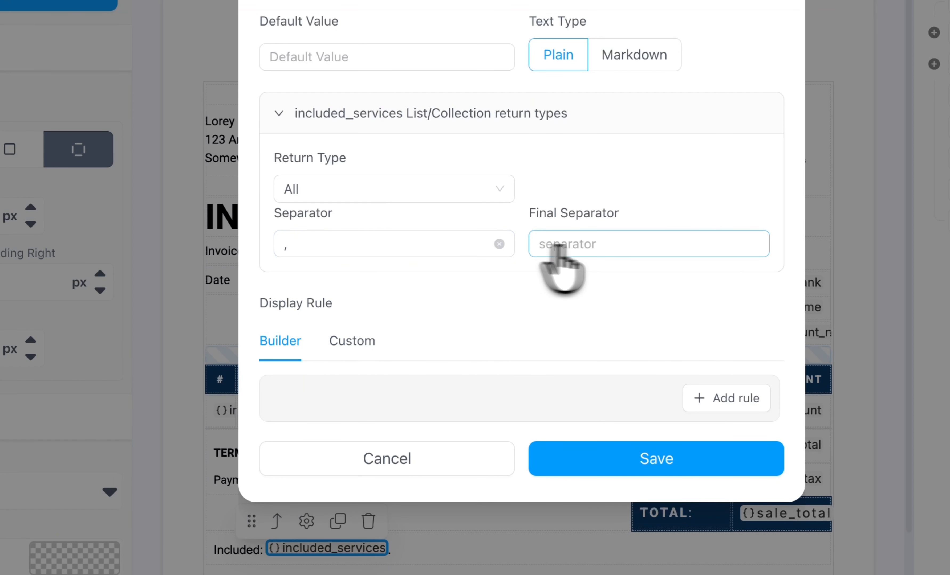
click(475, 460)
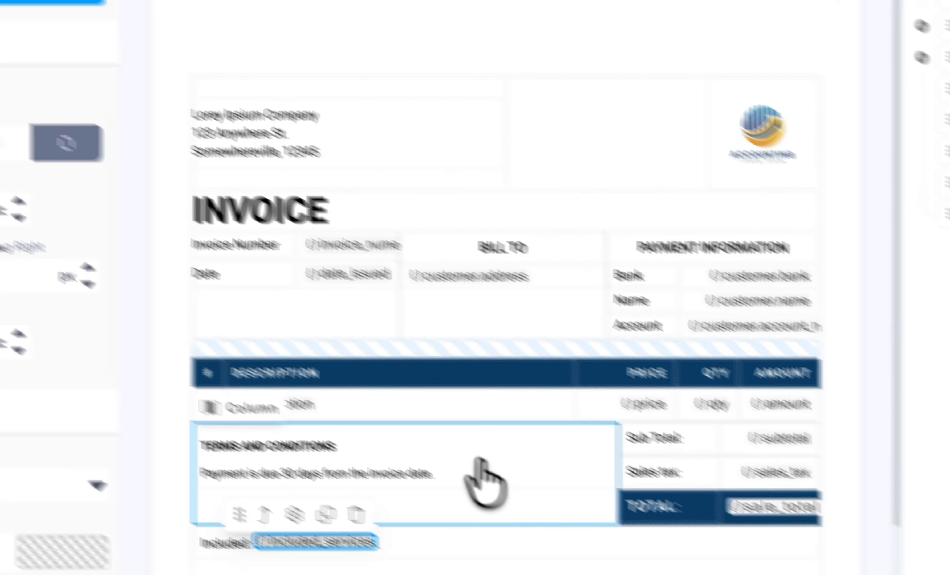
- Reopen the Field Editor and examine the nested fields of the customer object and the line_items collection
click(750, 564)
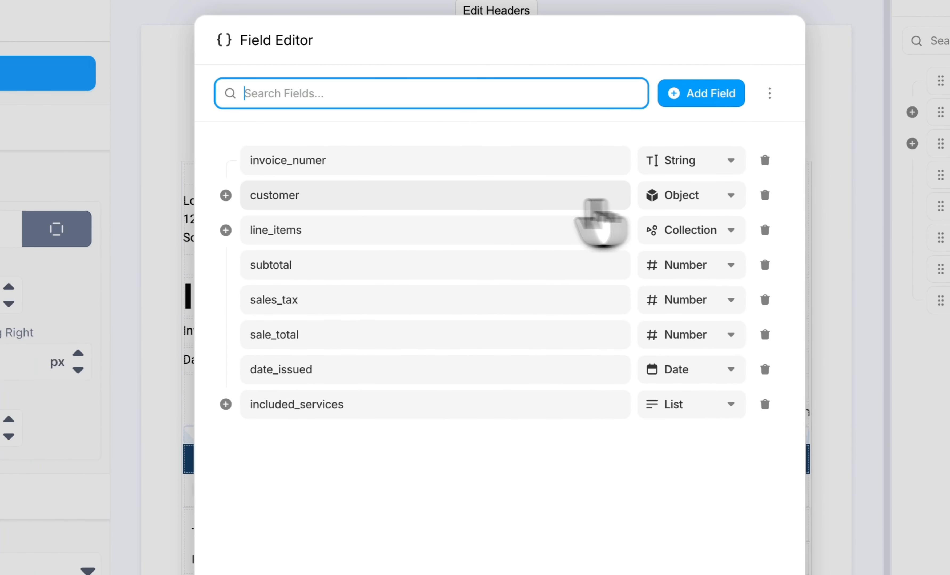
click(225, 195)
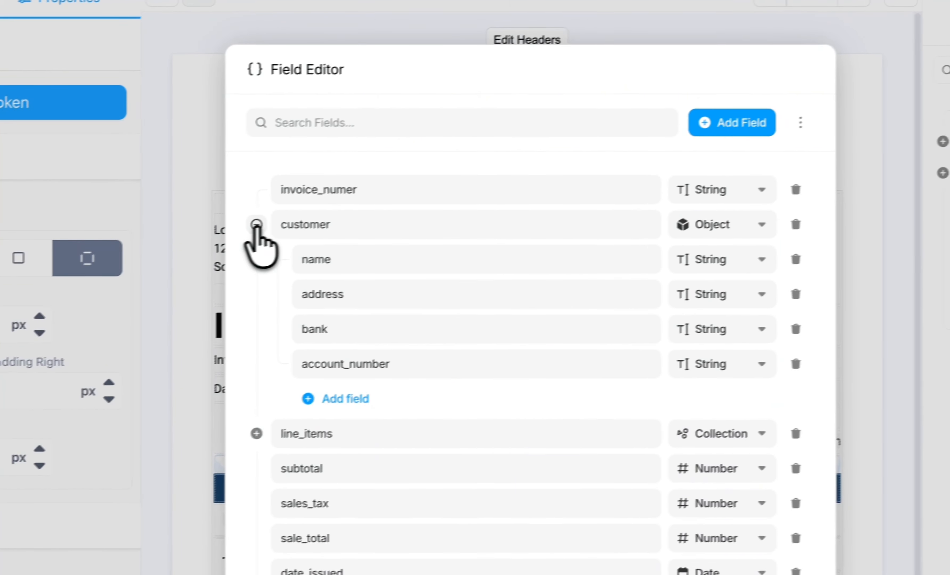
click(225, 195)
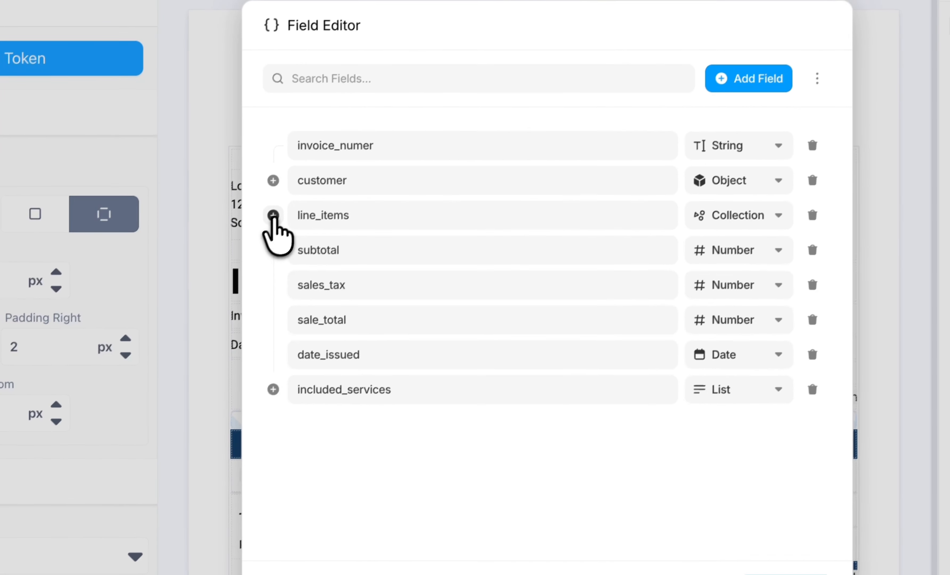
click(237, 261)
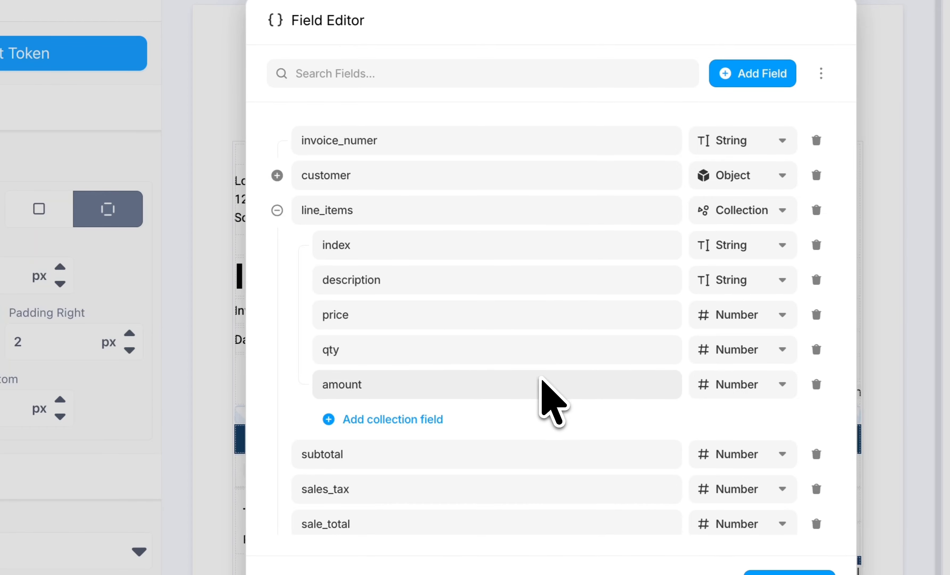
click(277, 210)
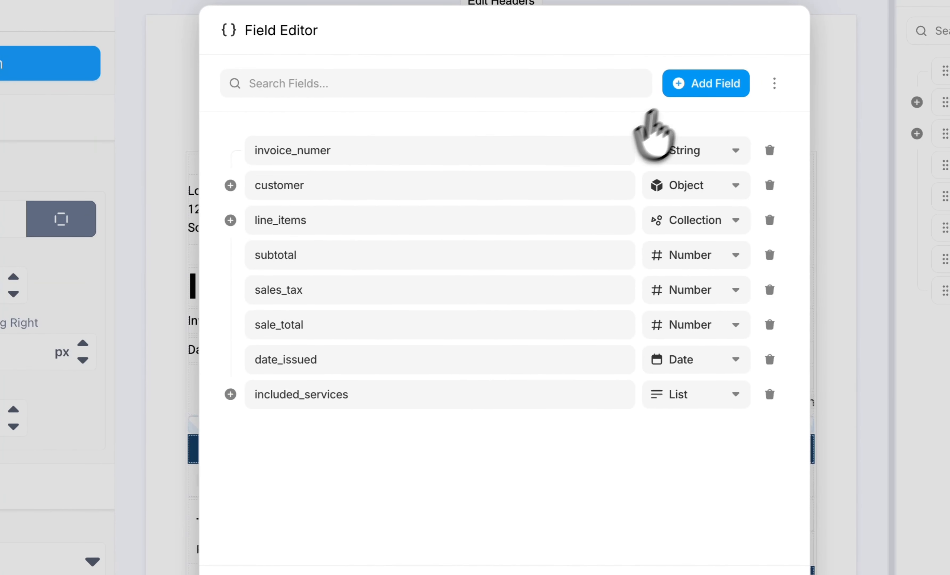
- Add a tax% field of type Number to the schema and save the changes
click(692, 83)
click(388, 430)
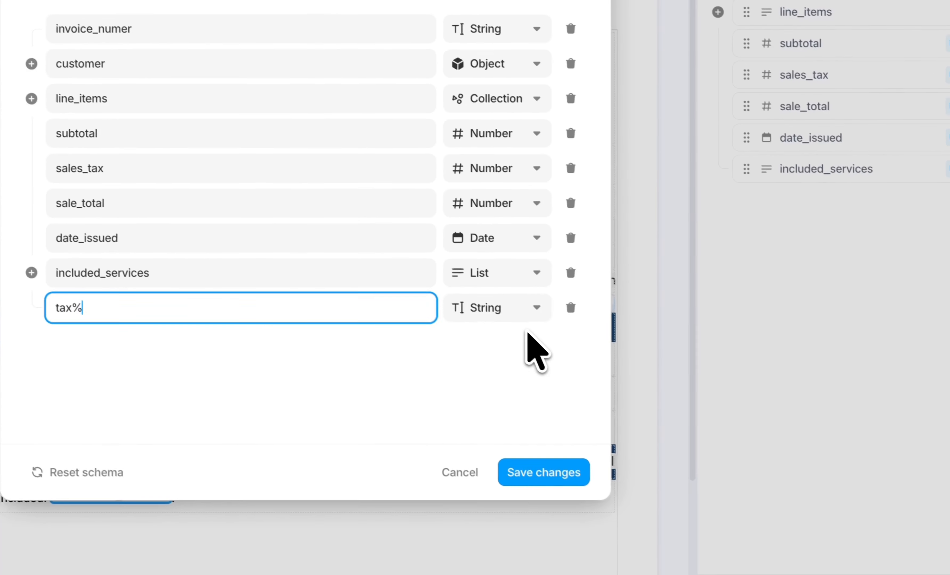
click(708, 454)
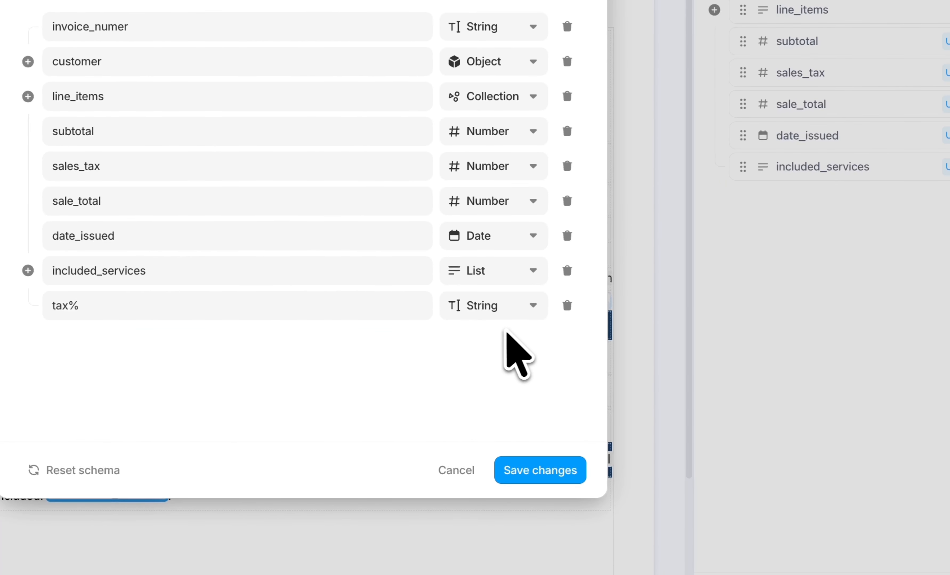
click(509, 305)
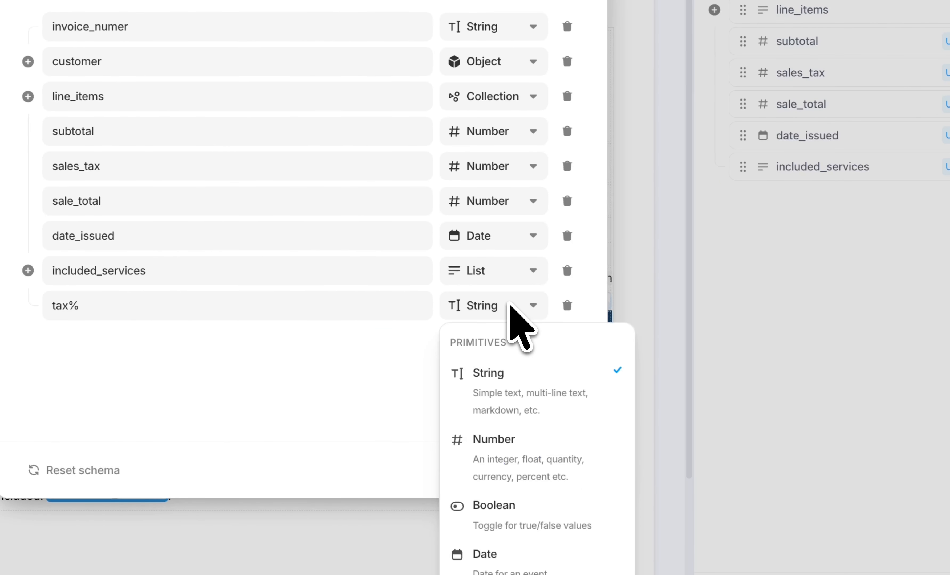
click(554, 453)
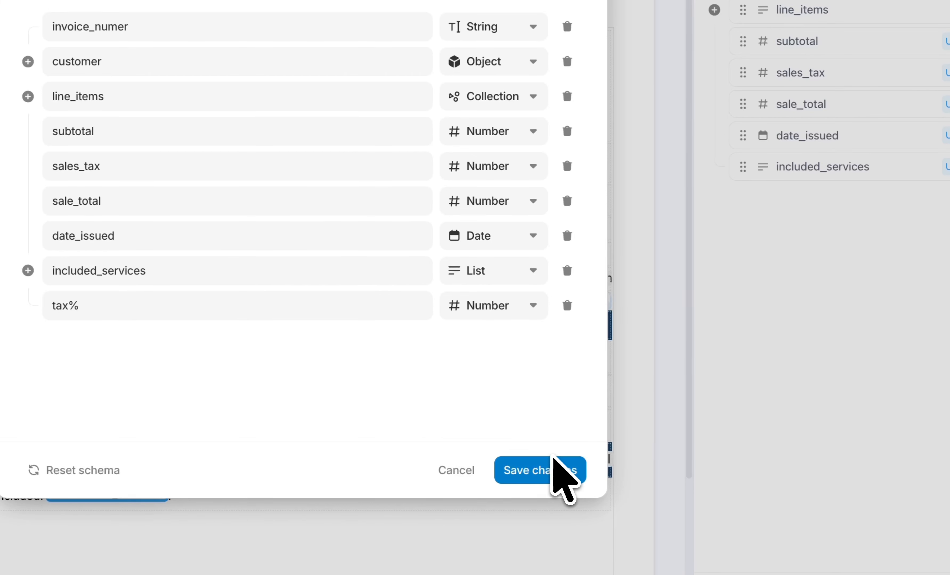
click(543, 469)
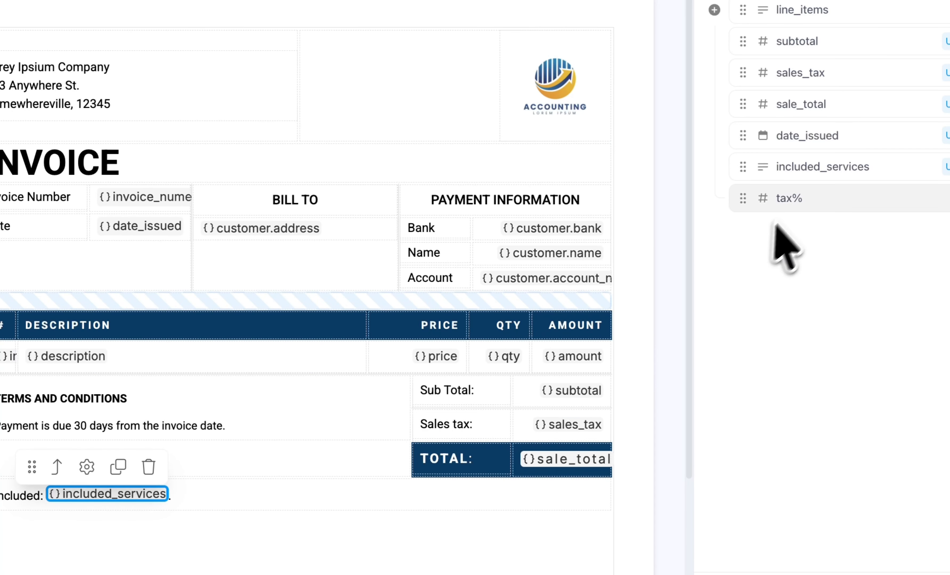
- Insert the tax% field in parentheses before the colon of the Sales tax label
drag(796, 208, 475, 425)
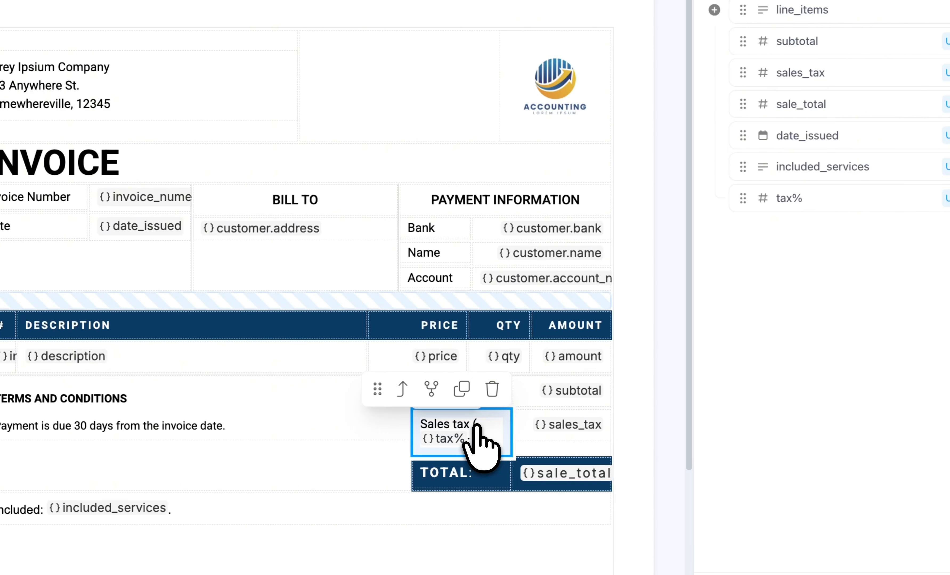
click(631, 332)
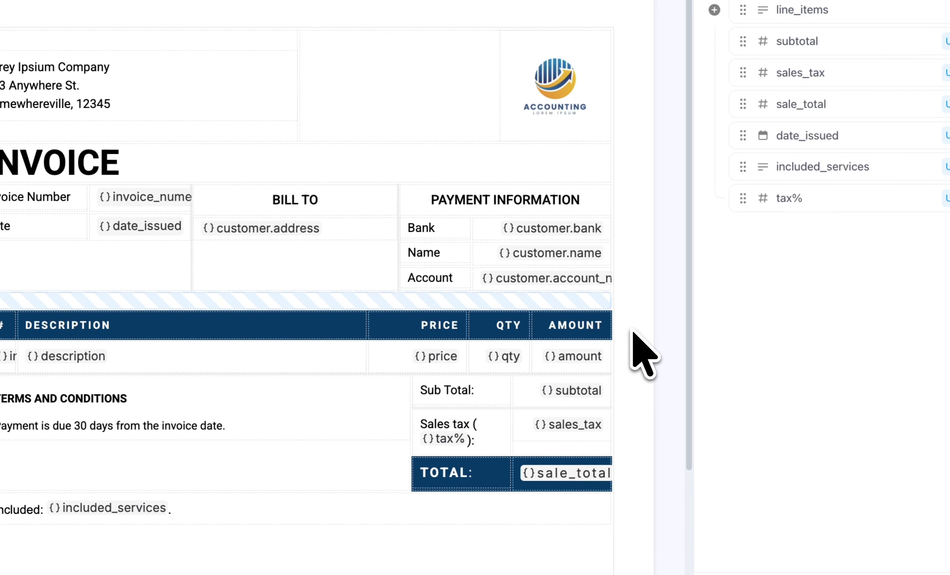
- Set the date_issued token's format to MM/DD/YYYY, preview the invoice and return to the design
click(155, 226)
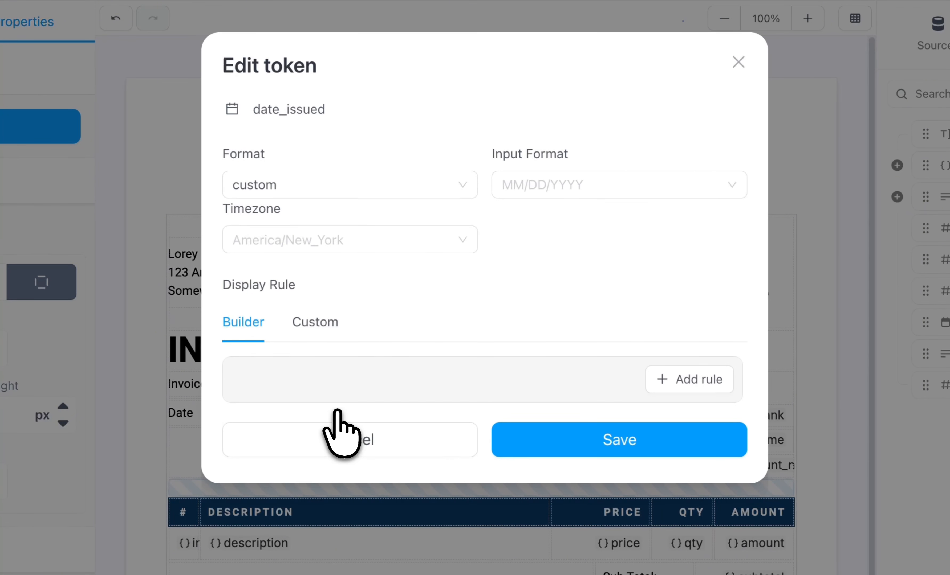
click(409, 185)
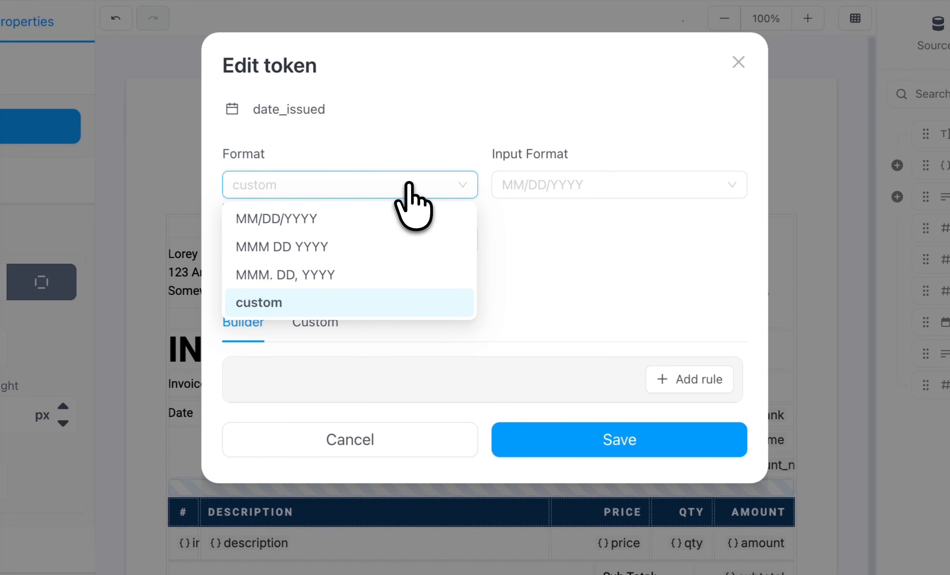
click(426, 217)
click(599, 436)
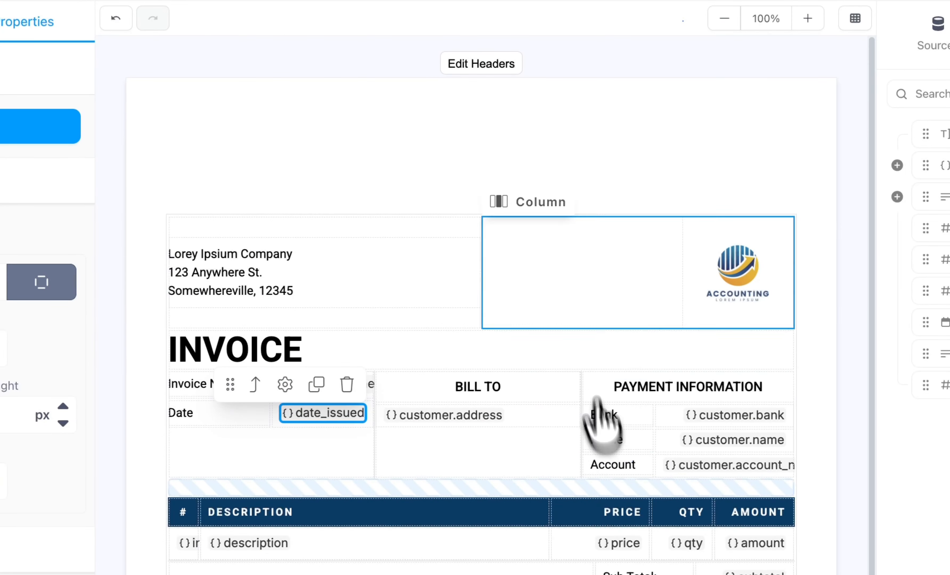
click(509, 14)
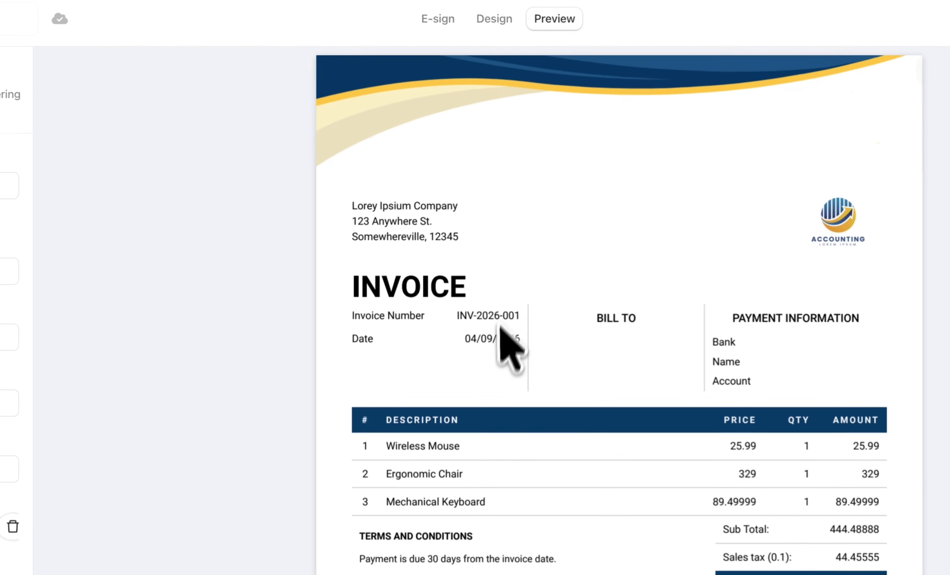
click(494, 19)
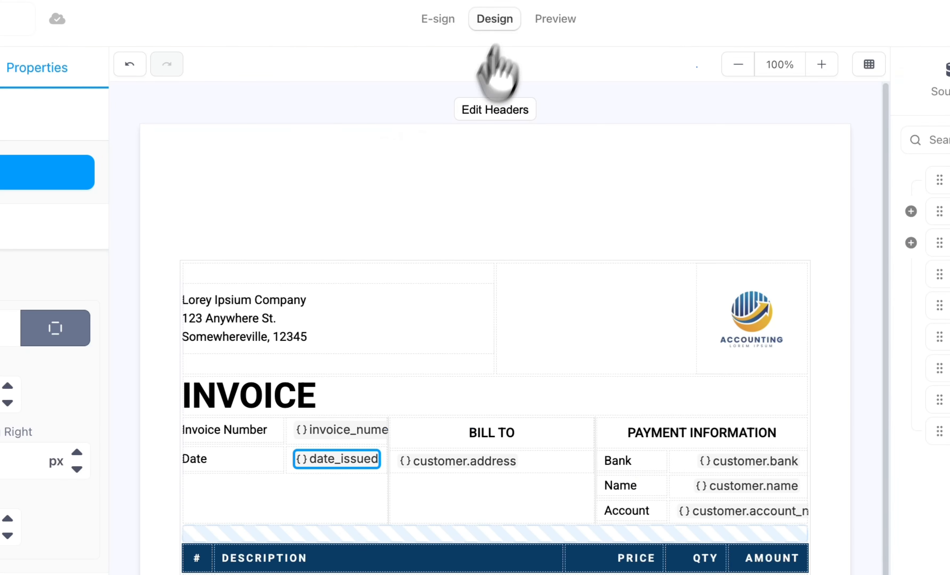
- Set the date_issued token to a custom format with the pattern MMMM DD, YYYY, preview the invoice and return to the design
click(337, 420)
click(343, 191)
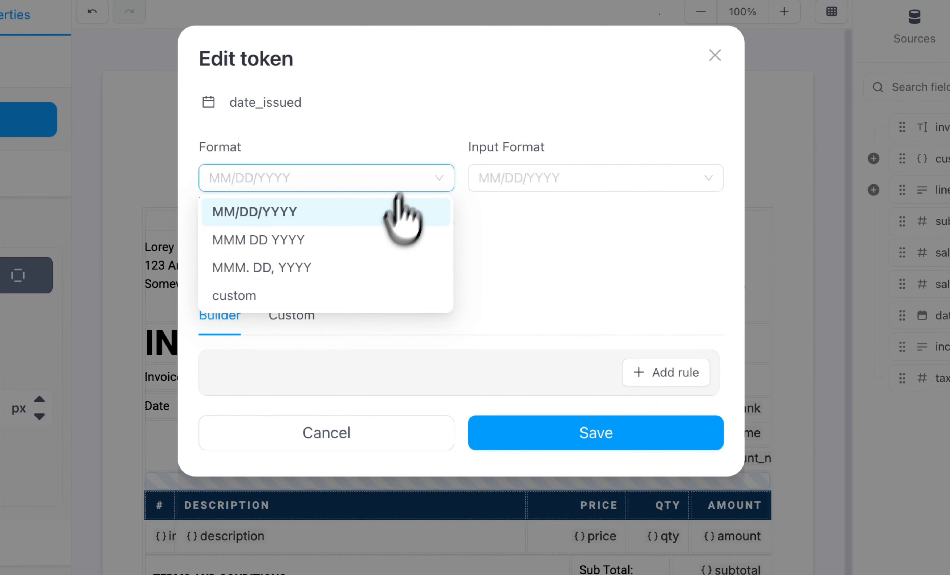
click(361, 297)
click(565, 174)
click(620, 215)
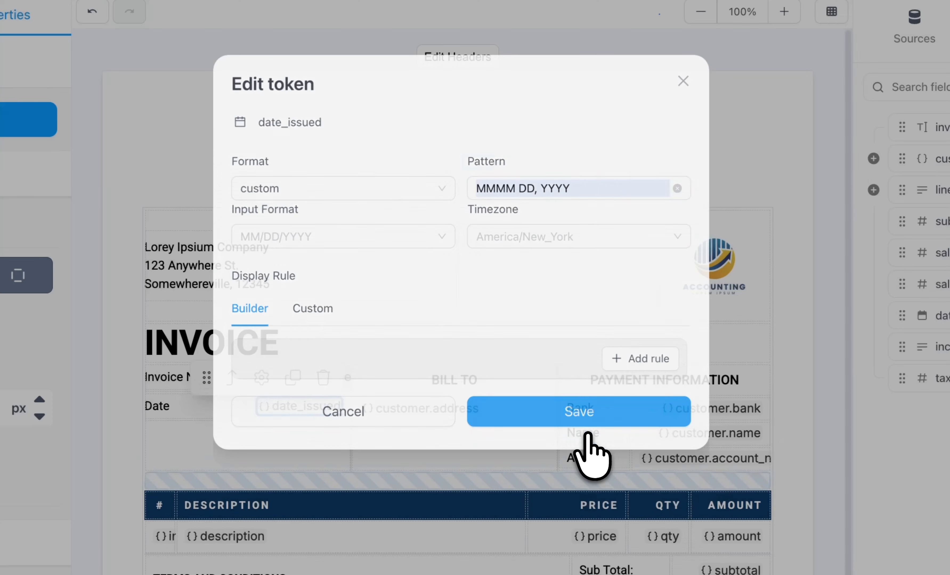
click(590, 421)
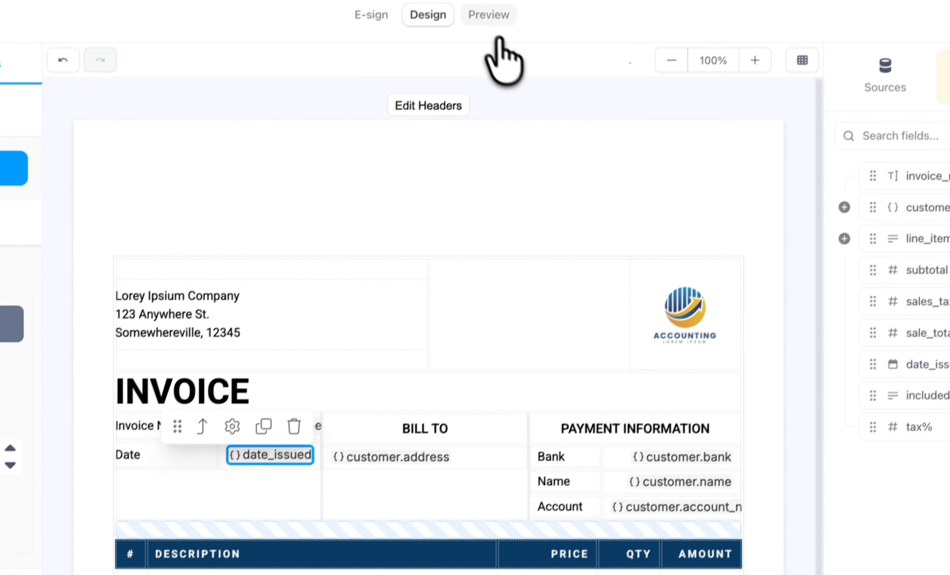
click(483, 24)
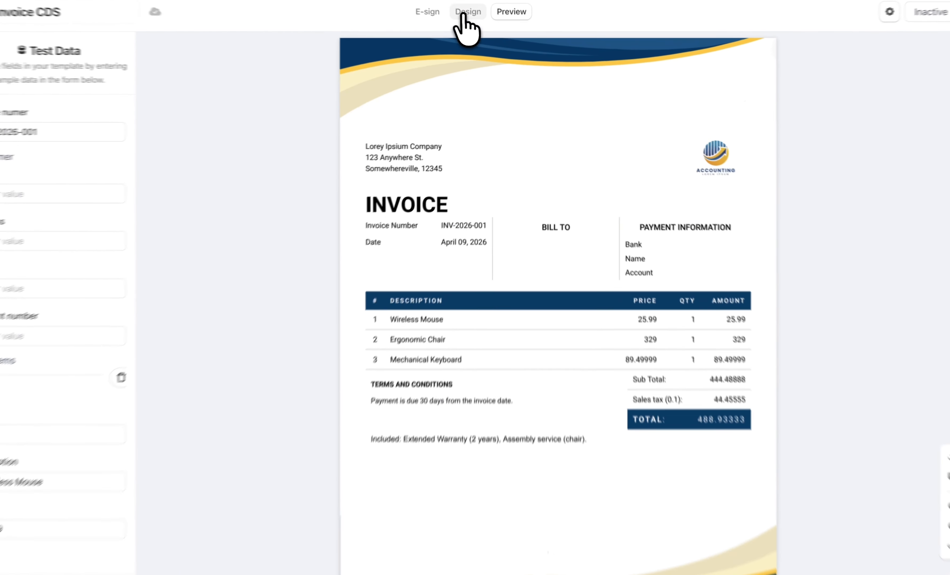
click(472, 16)
- Format the line item price and amount tokens as Currency with 2 decimal places
double_click(557, 409)
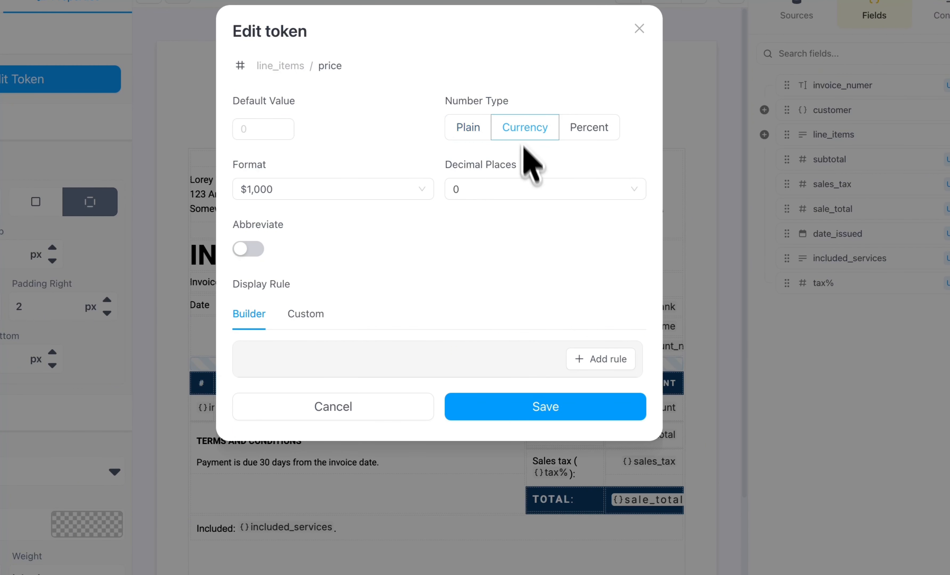
click(526, 190)
click(525, 260)
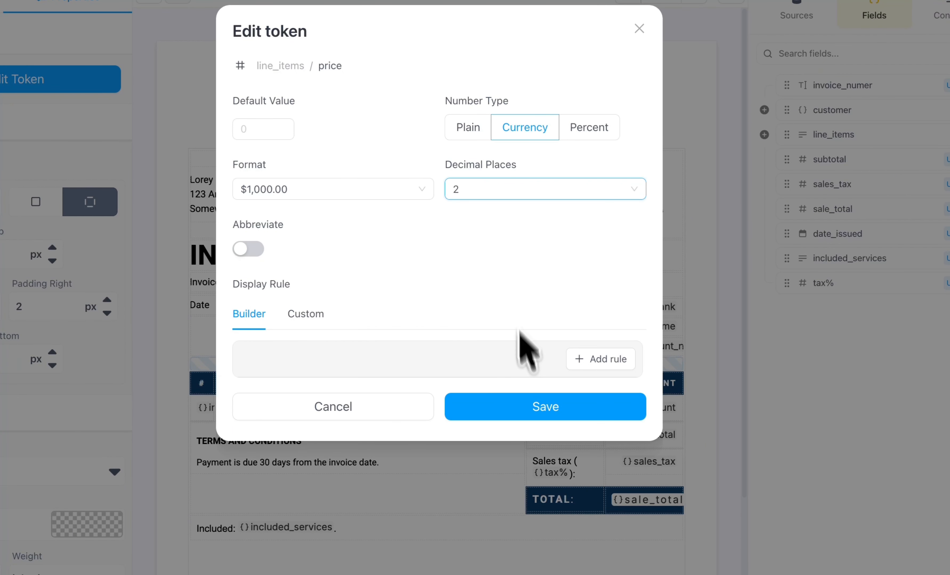
click(540, 413)
double_click(630, 408)
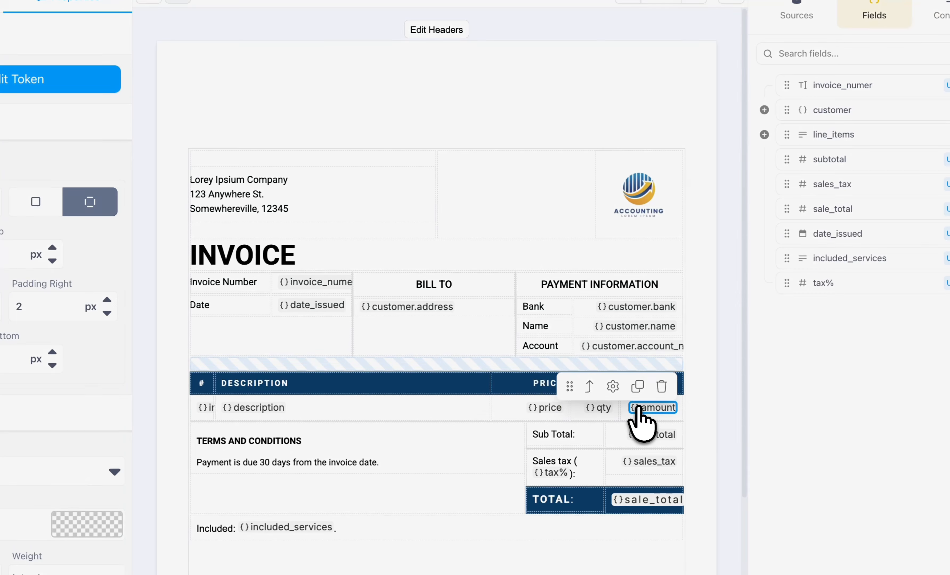
click(541, 190)
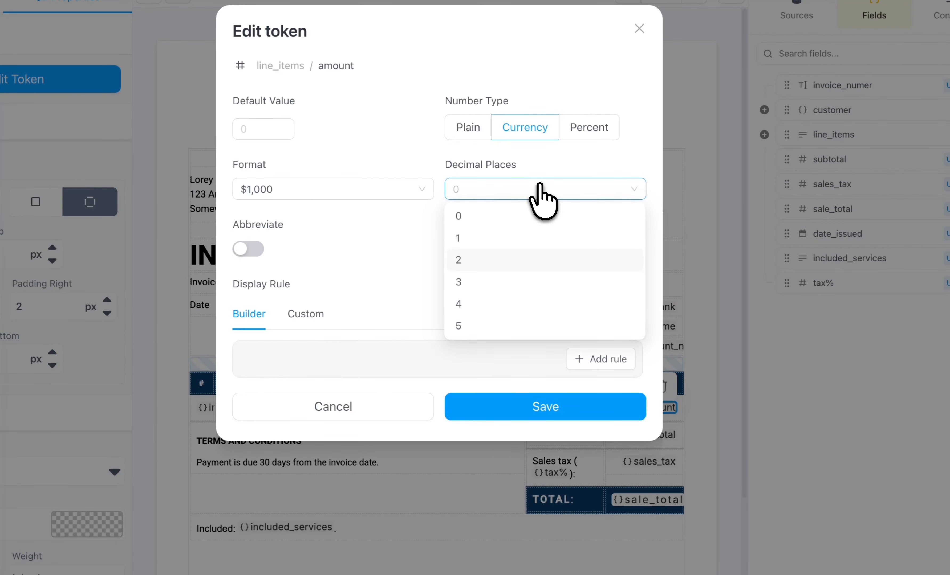
click(533, 259)
click(535, 406)
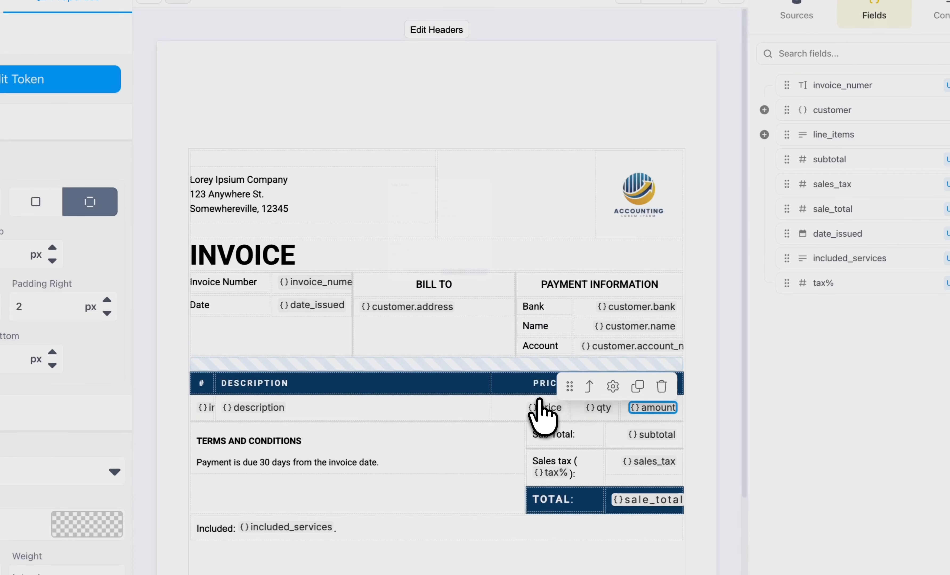
- Format the subtotal token as Currency with 2 decimal places and save it
double_click(635, 434)
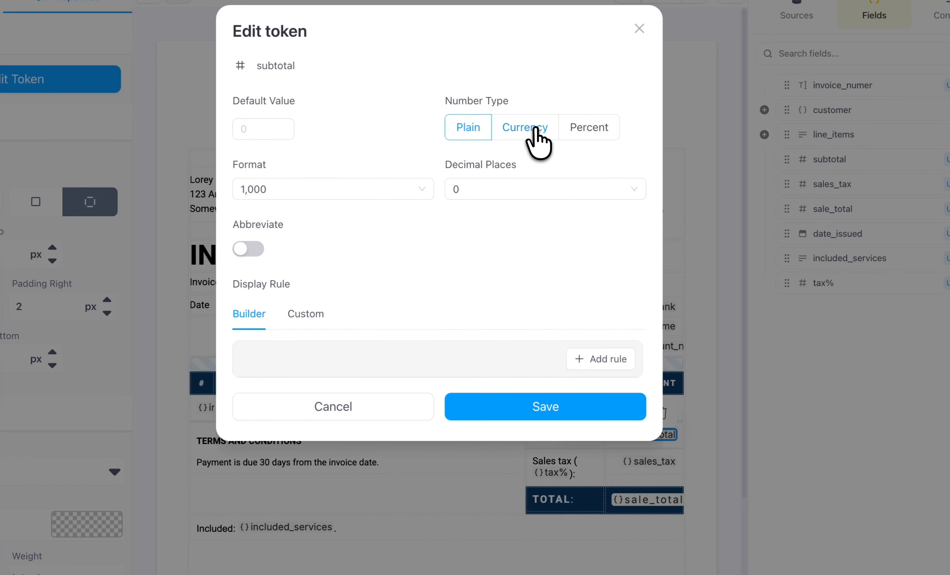
click(536, 129)
click(549, 191)
click(535, 259)
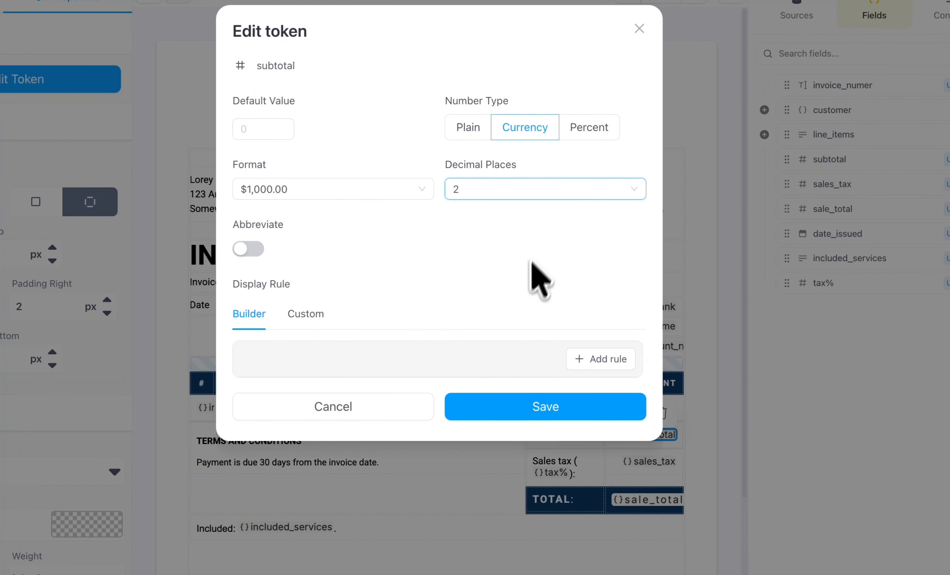
click(564, 411)
- Format the sales_tax token as Currency with 2 decimal places and save it
click(648, 462)
double_click(647, 463)
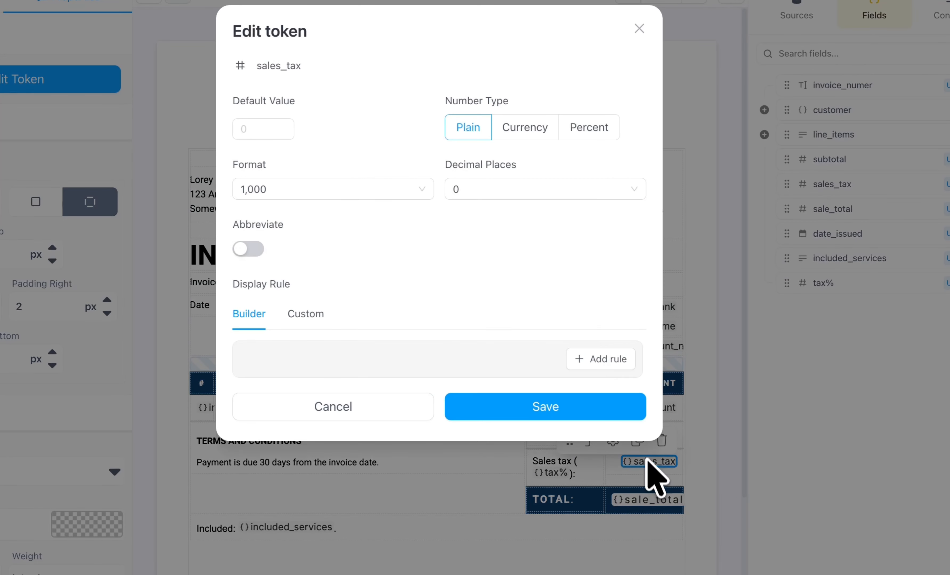
click(525, 127)
click(543, 190)
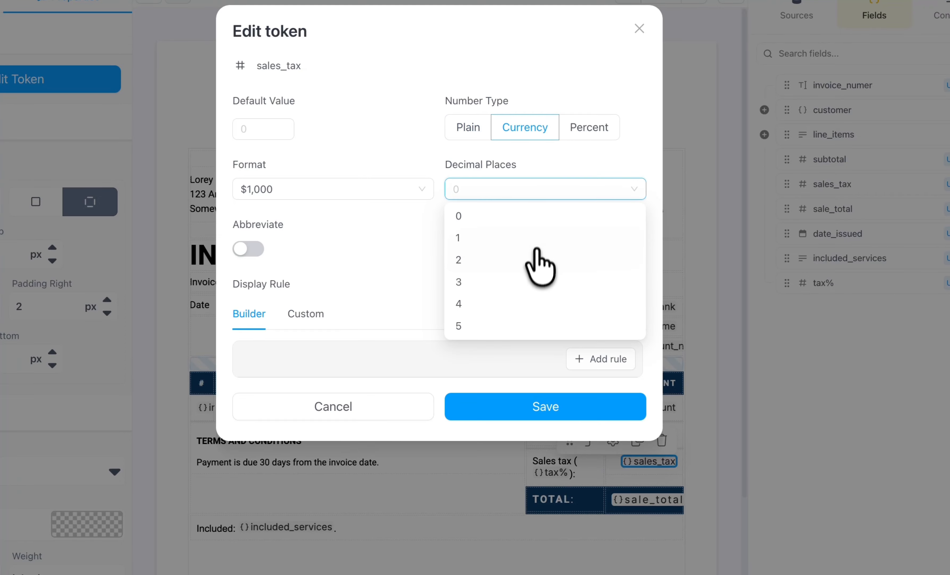
click(537, 258)
click(556, 411)
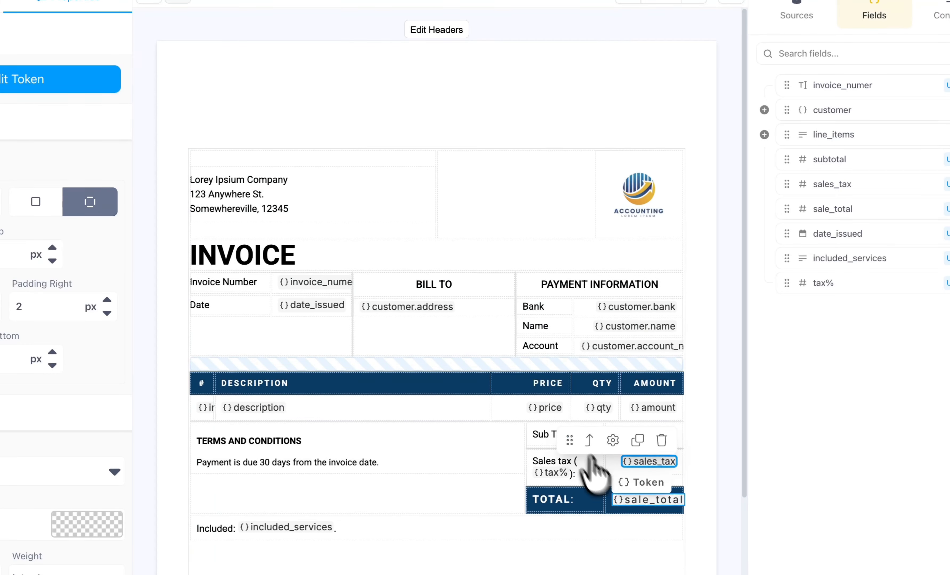
- Format the sale_total token as Currency with 2 decimal places and the tax% token as Percent
double_click(640, 501)
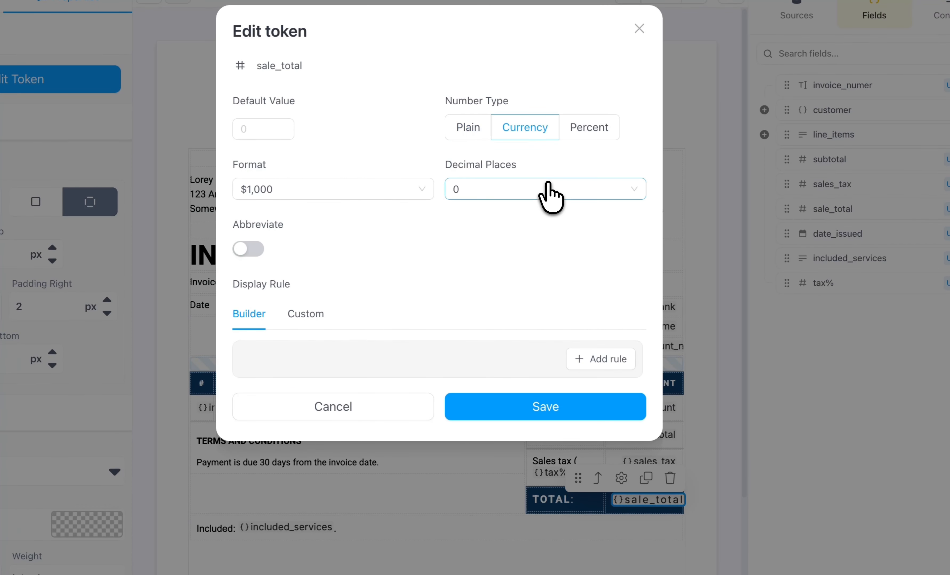
click(550, 190)
click(536, 261)
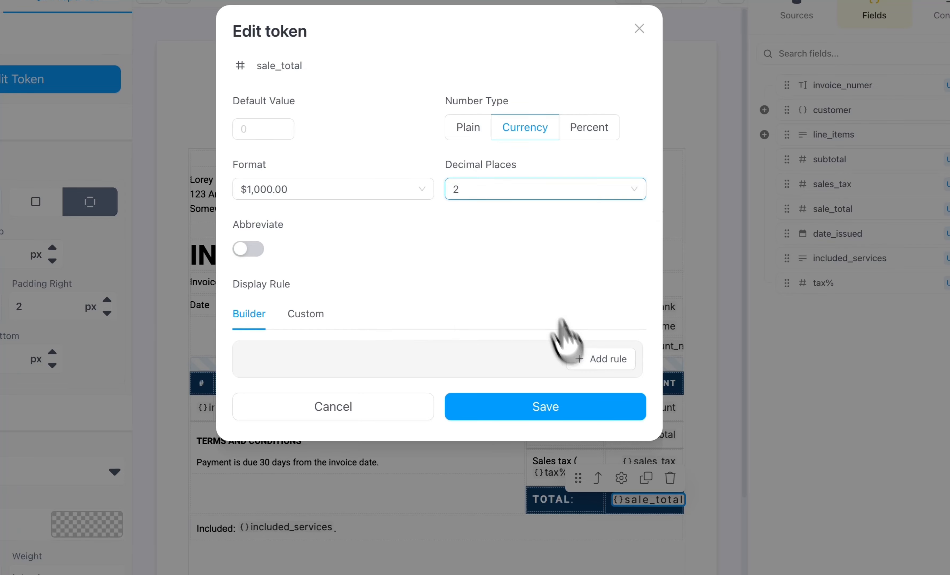
click(604, 407)
double_click(550, 473)
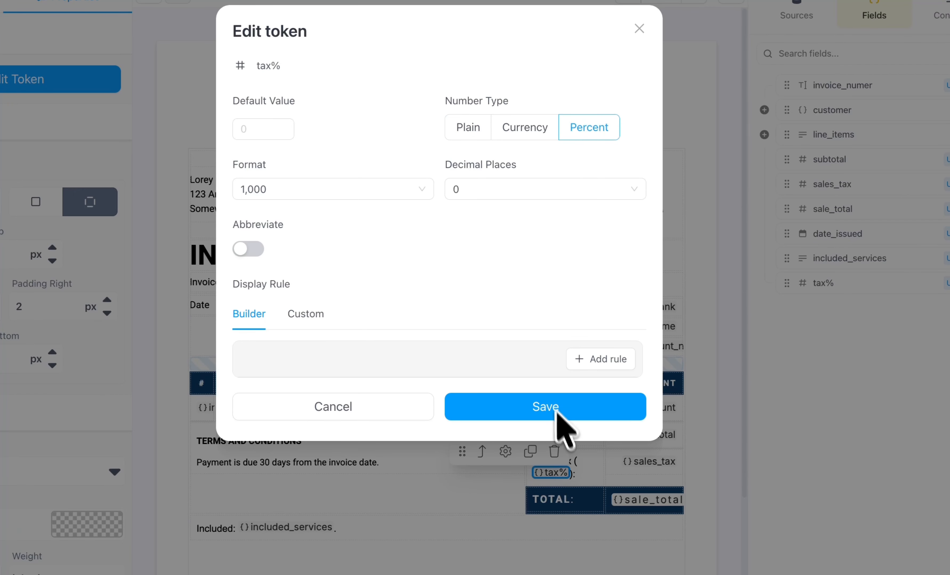
click(573, 407)
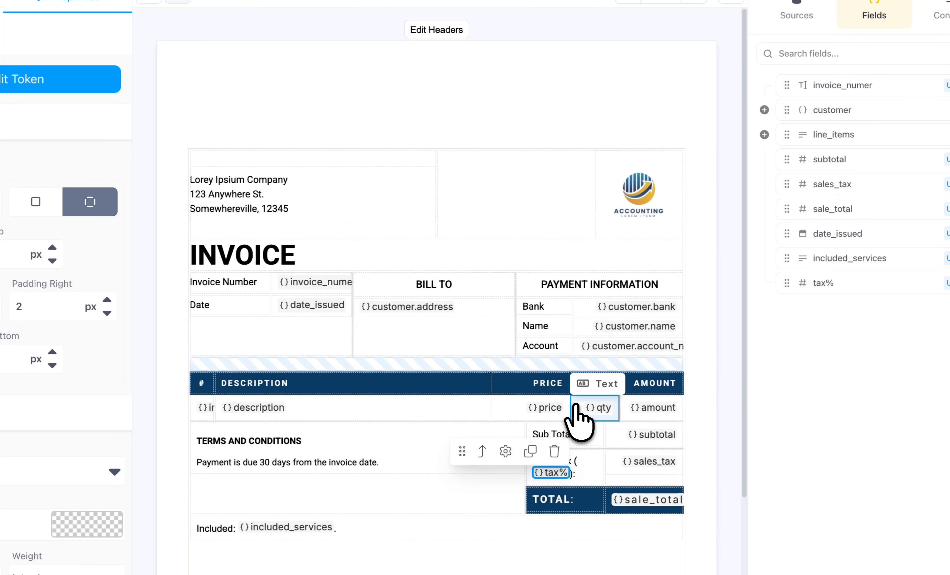
- Format the line item qty token as a Plain number with 1 decimal place, preview the invoice and return to the design
double_click(595, 413)
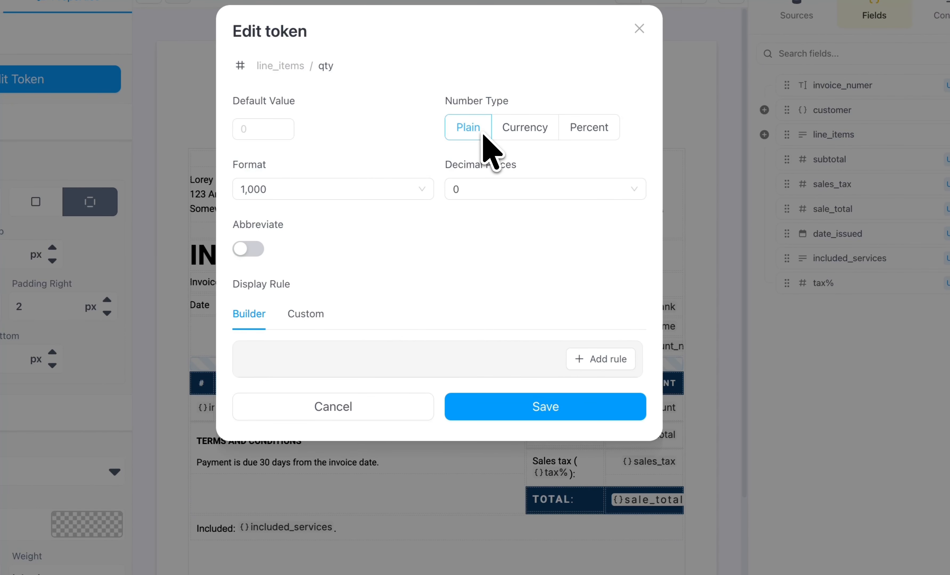
click(533, 190)
click(512, 238)
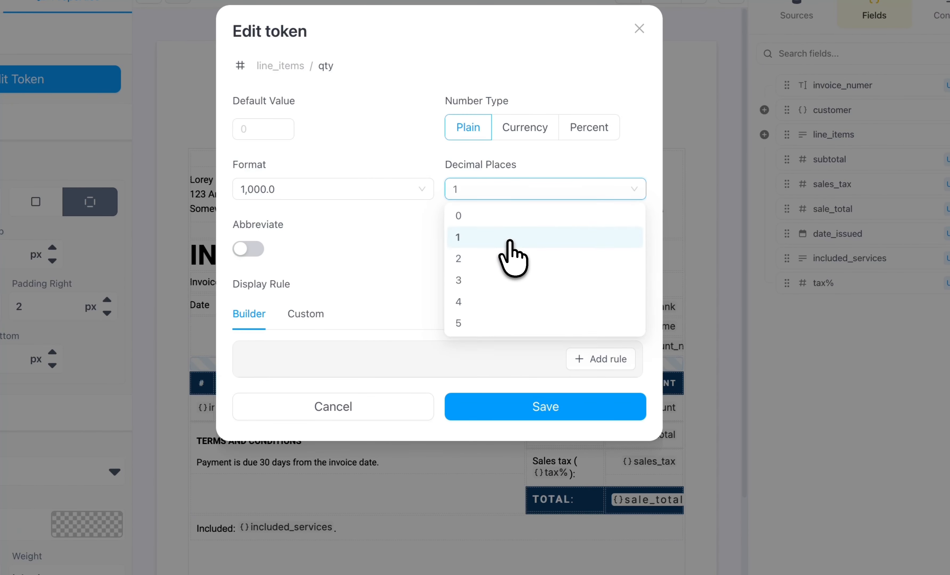
click(556, 406)
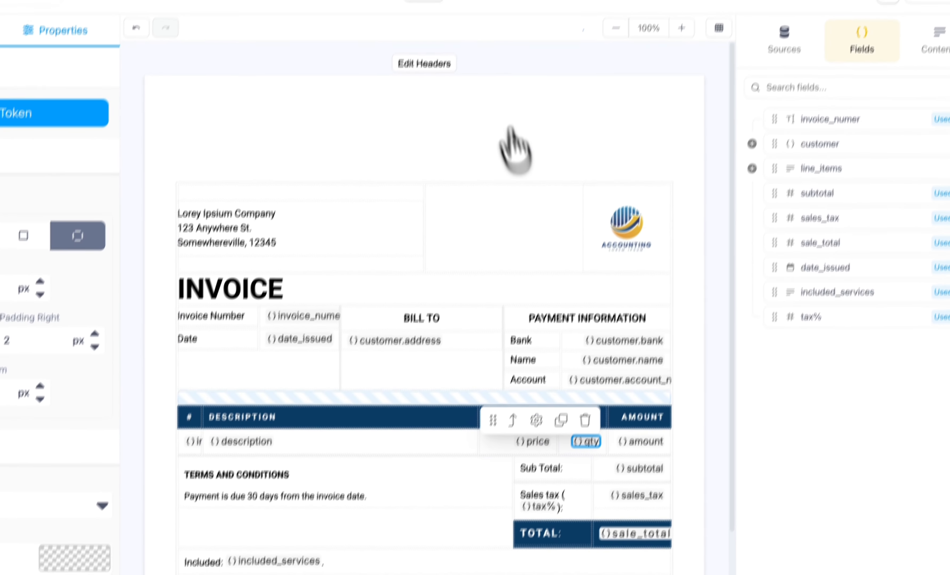
click(462, 20)
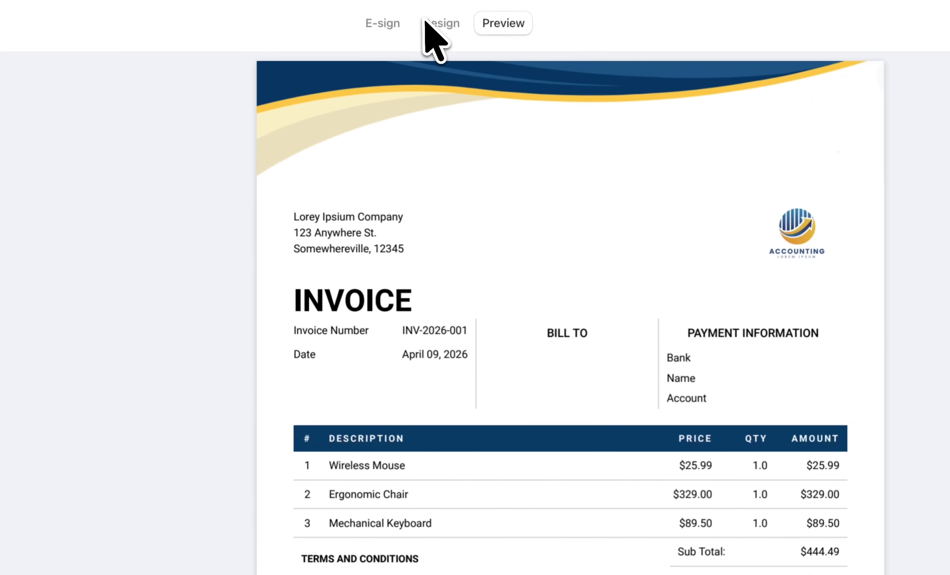
click(433, 25)
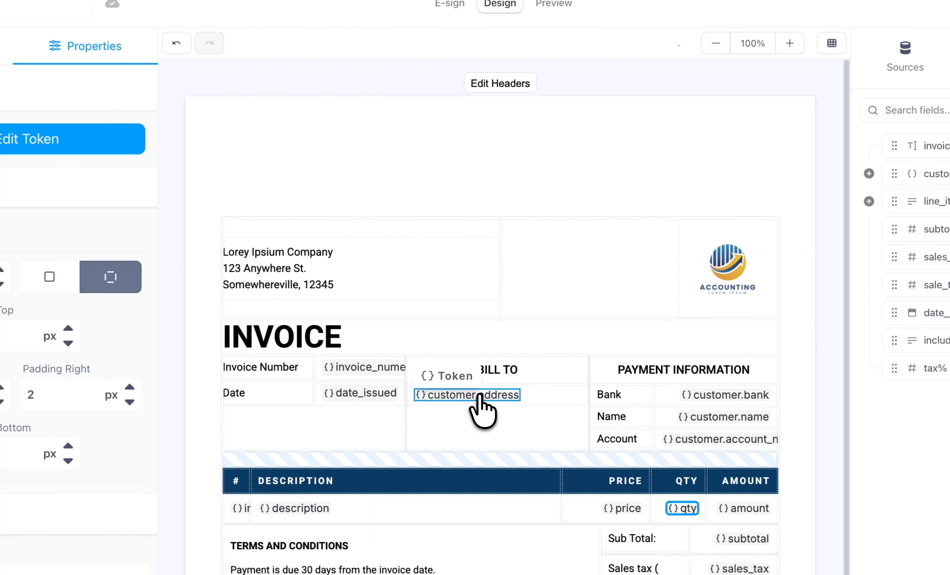
- Set the customer.address token's text type to Markdown with Inline wrap and save it
double_click(479, 392)
click(594, 197)
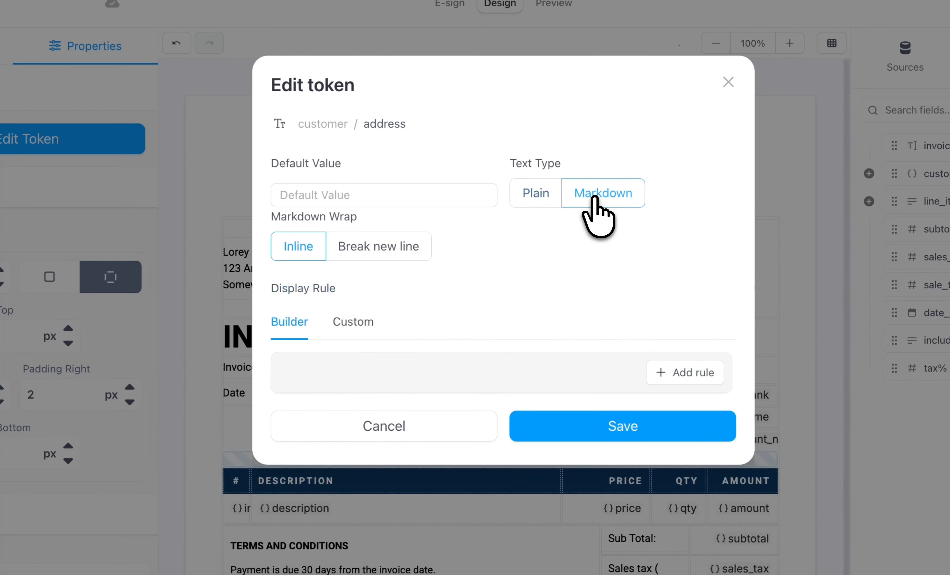
click(342, 249)
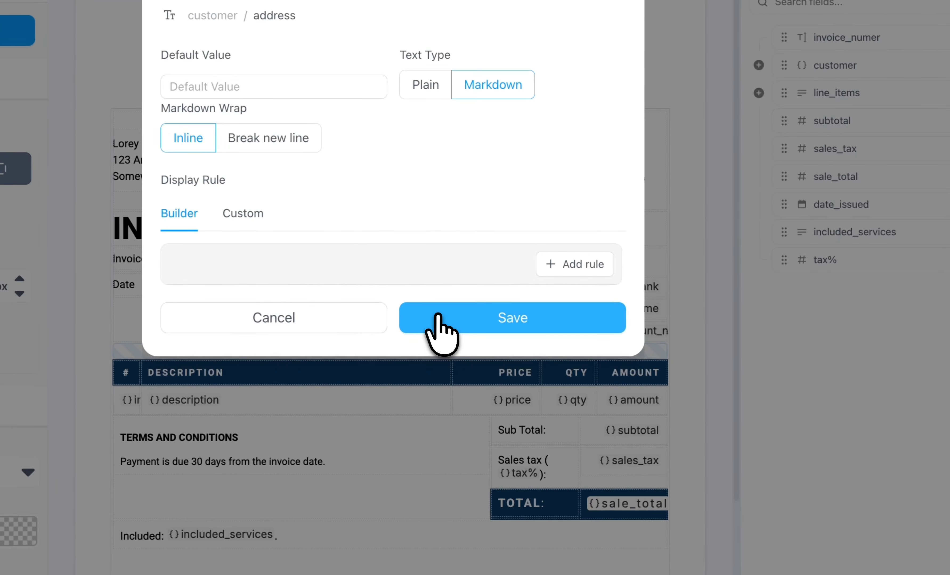
click(441, 332)
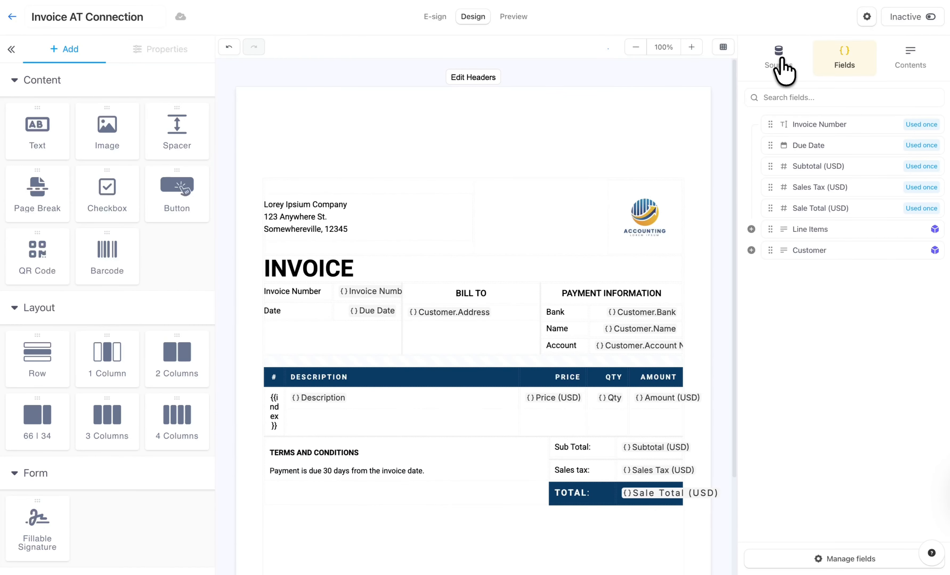
- Check the connected Airtable source of the Invoice AT Connection template and expand its Line Items and Customer fields
click(780, 60)
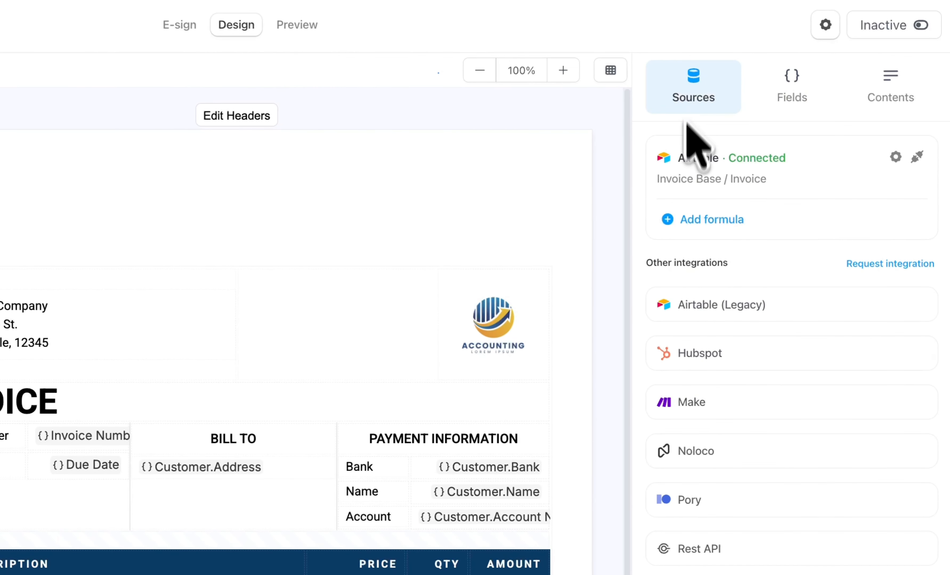
click(789, 87)
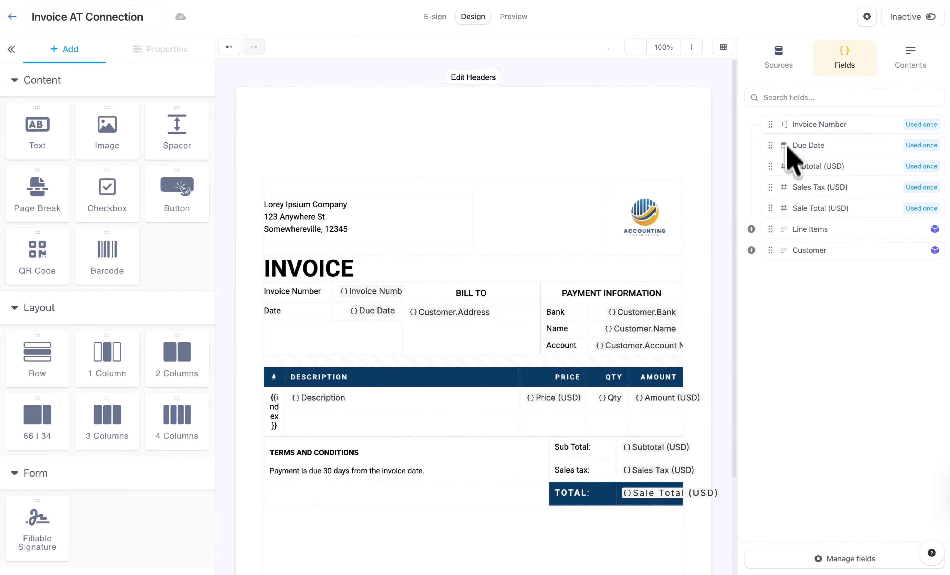
click(751, 229)
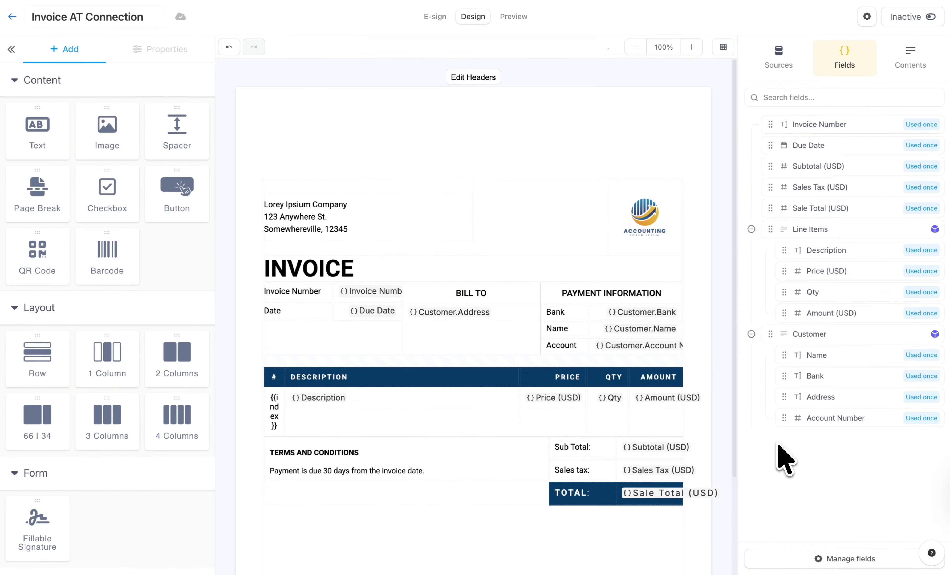
- Format the Price (USD) line item token as Currency with 2 decimal places and save it
double_click(553, 398)
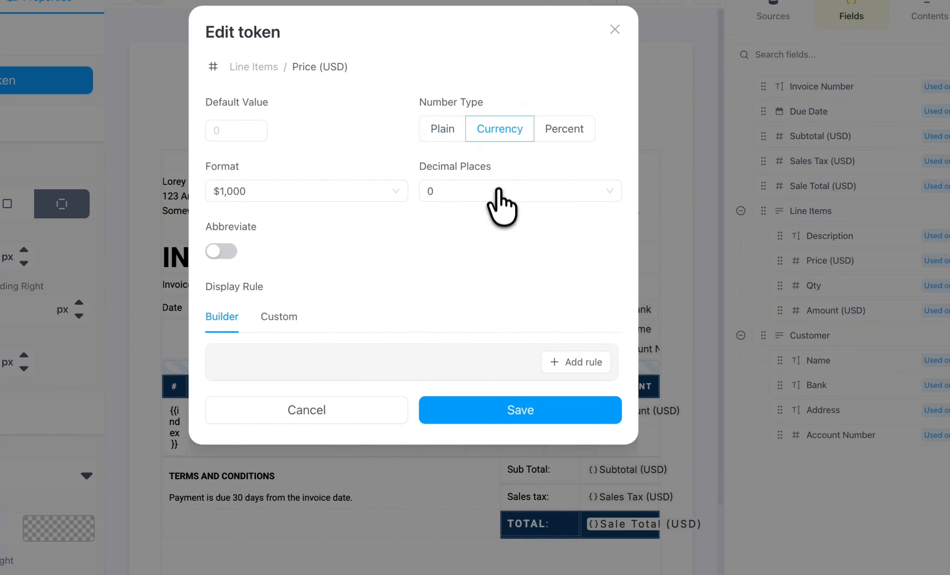
click(501, 207)
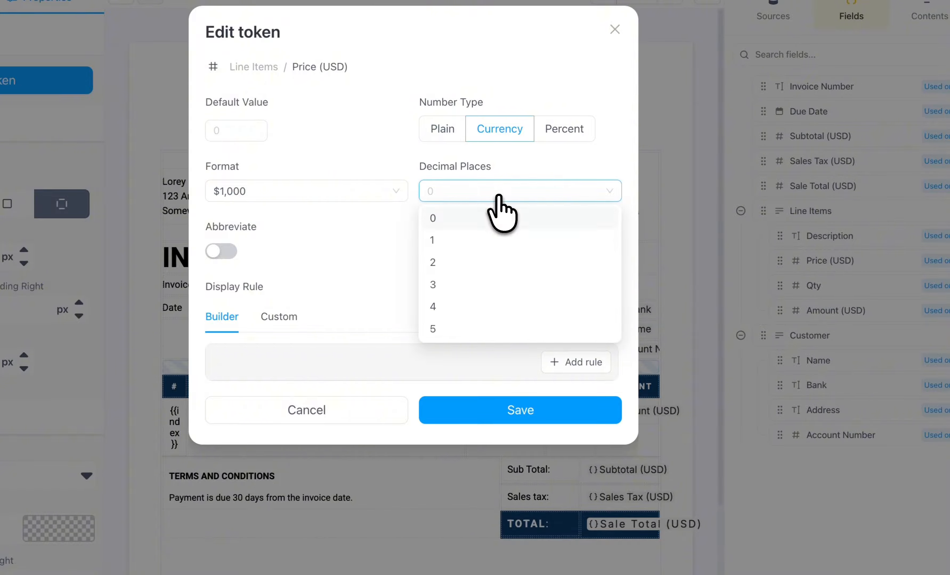
click(493, 262)
click(521, 410)
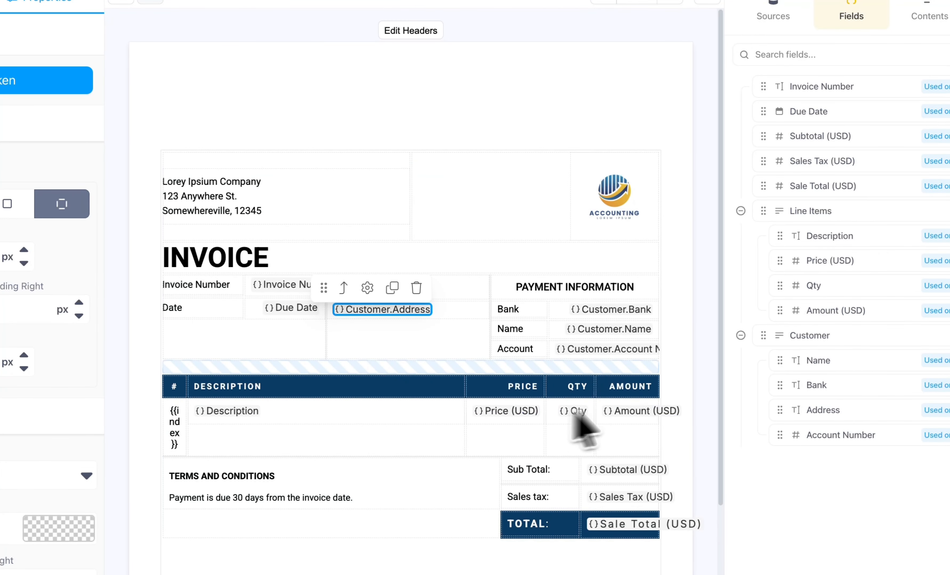
- Add a Line Items Description token below the Terms and Conditions section, set its return type to Custom with index 4, and save it
scroll(677, 384, down, 3)
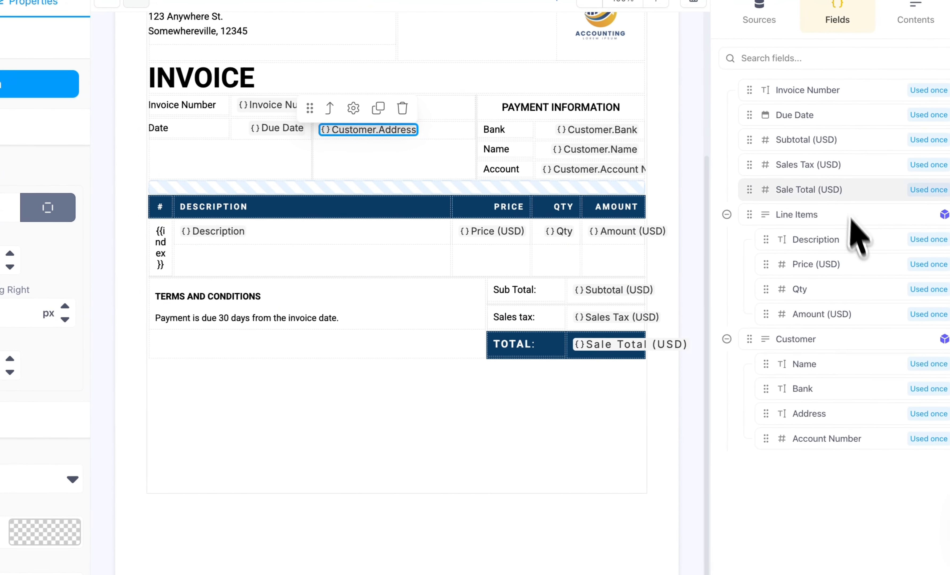
drag(827, 236, 404, 391)
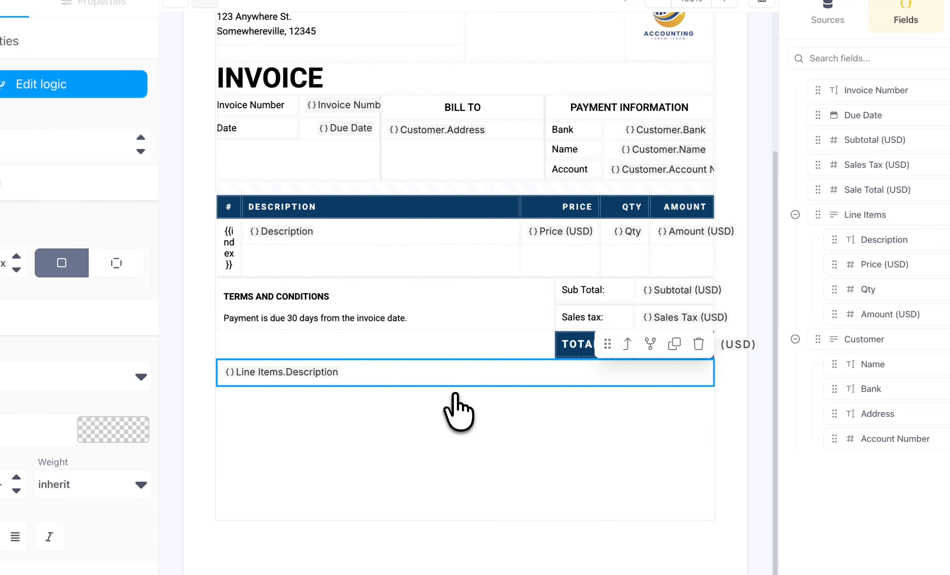
double_click(308, 373)
click(276, 182)
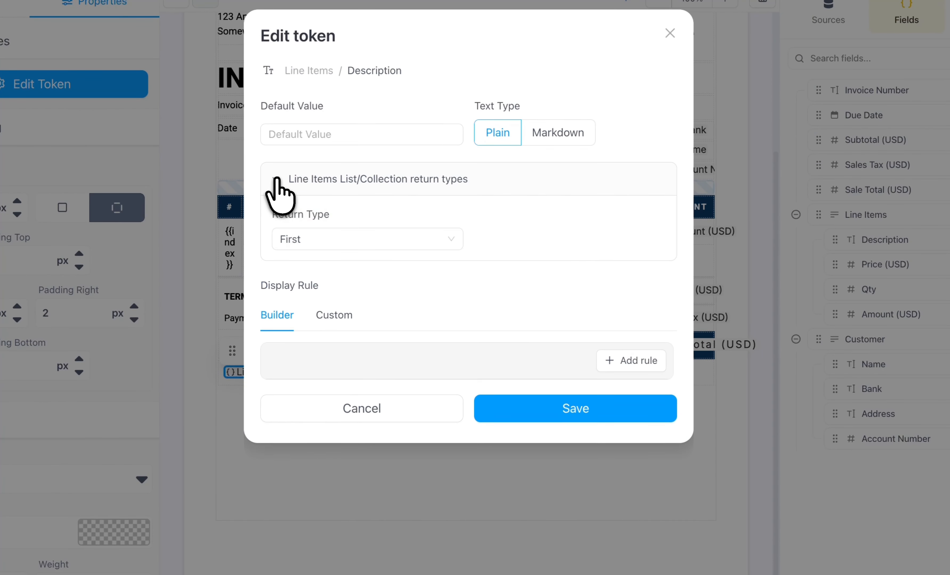
click(357, 244)
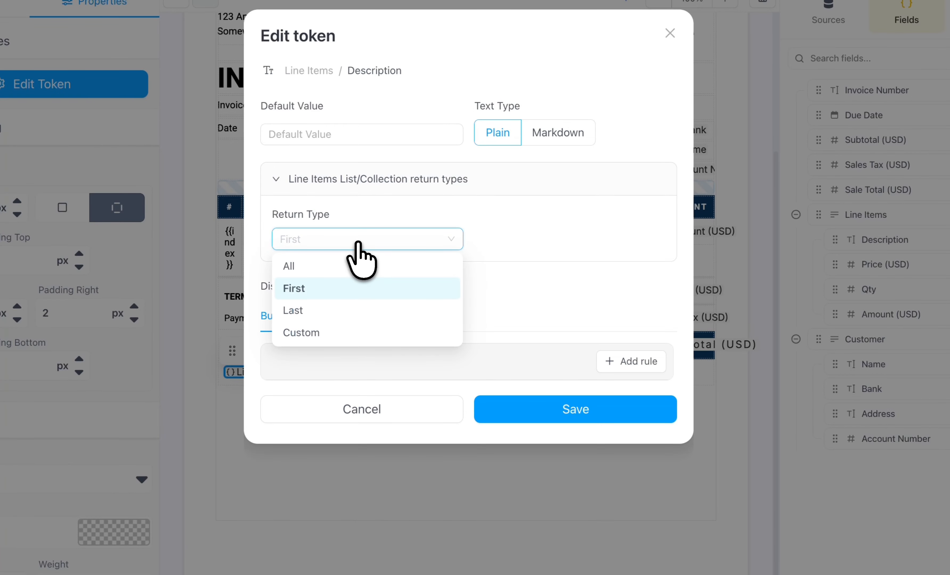
click(335, 333)
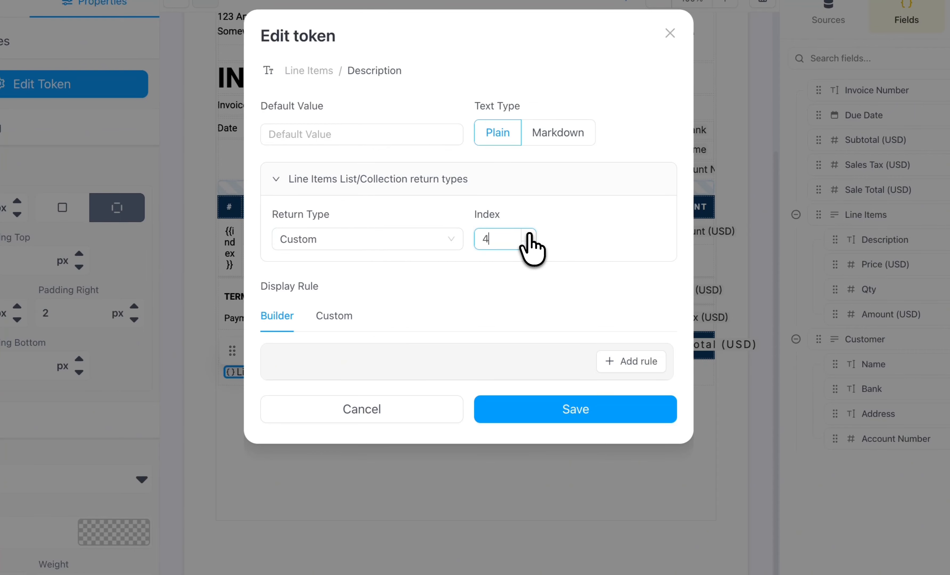
click(572, 407)
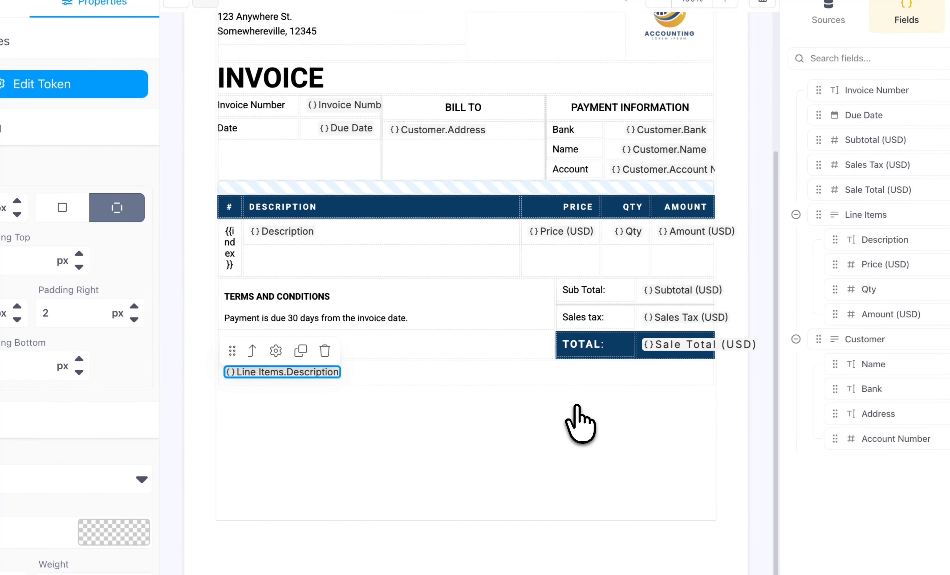
- Replace the Subtotal (USD) token in the Sub Total row with the Line Items Amount (USD) field
click(689, 290)
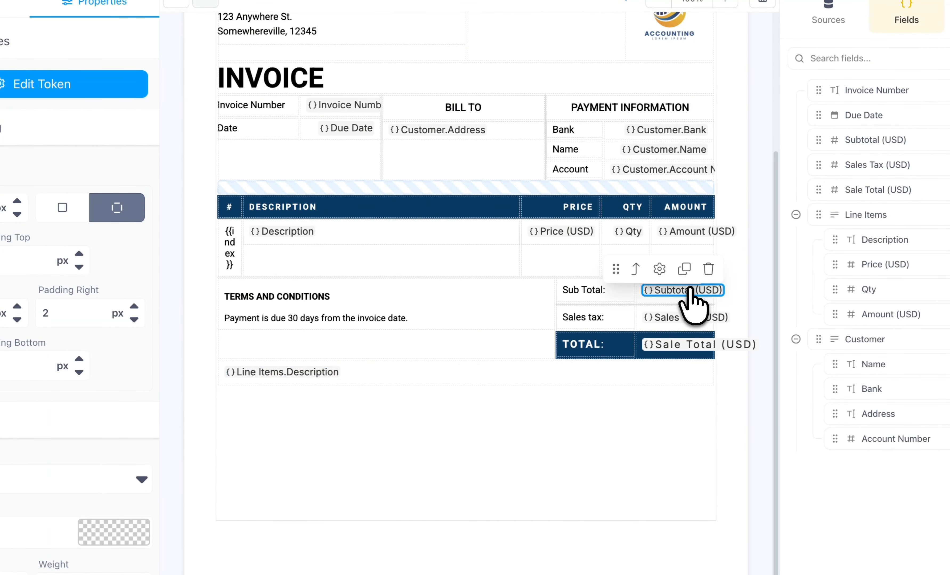
click(708, 267)
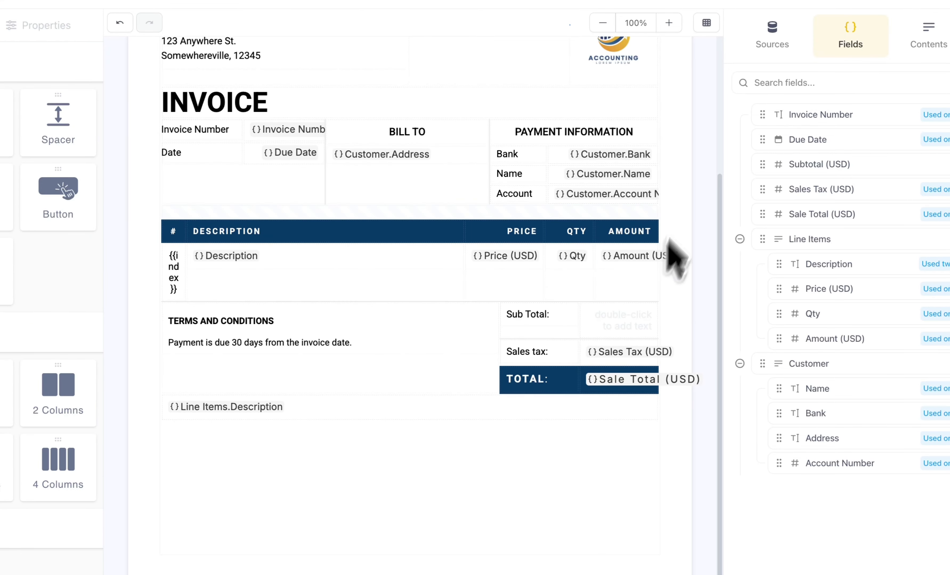
drag(816, 341, 635, 314)
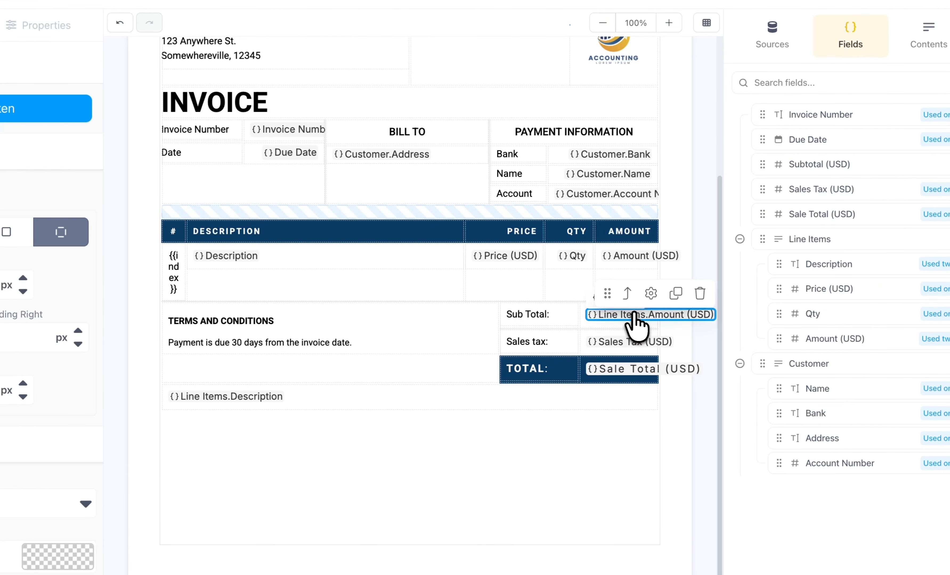
- Set the Sub Total row's Amount (USD) token to return the Sum as Currency with 2 decimal places, save it, and preview the invoice
double_click(634, 314)
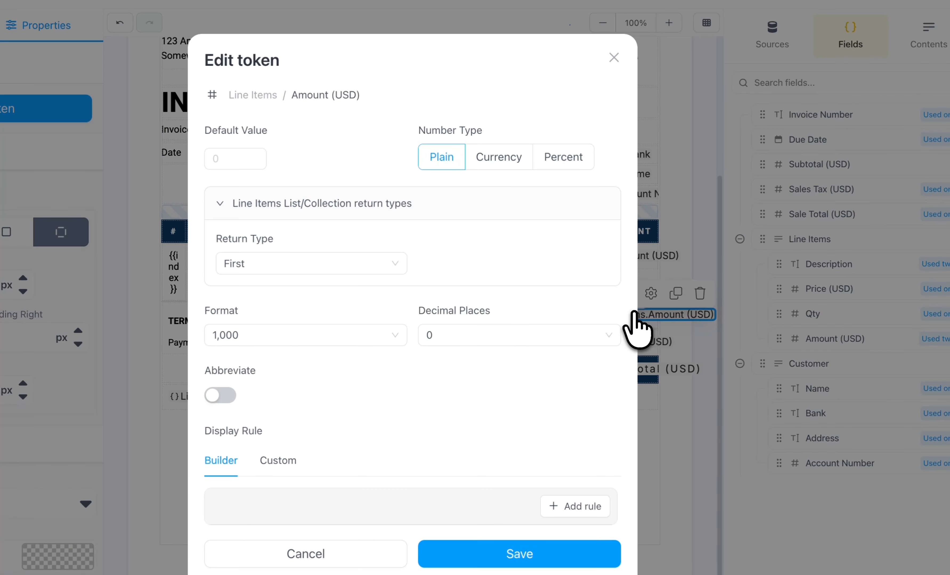
click(395, 267)
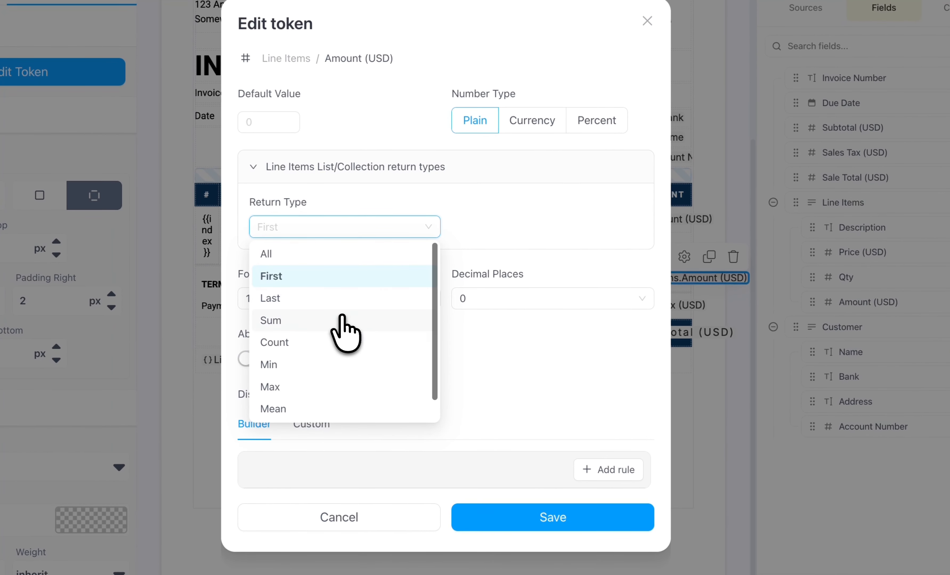
click(310, 355)
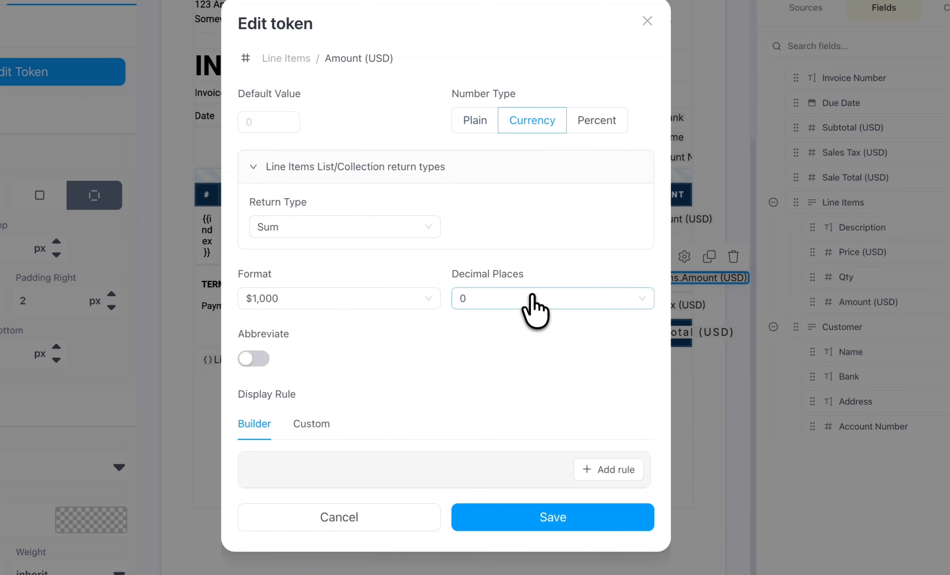
click(535, 306)
click(511, 370)
click(551, 514)
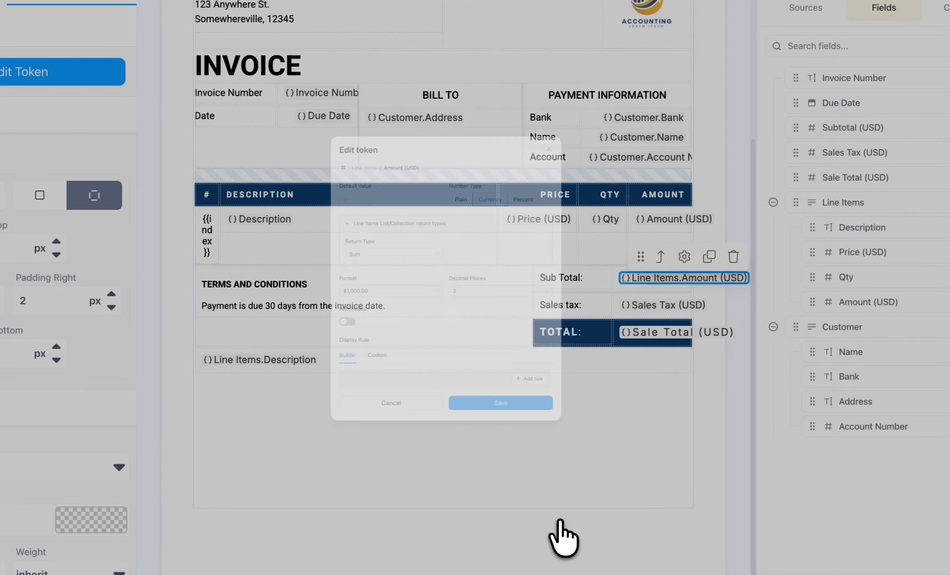
click(485, 11)
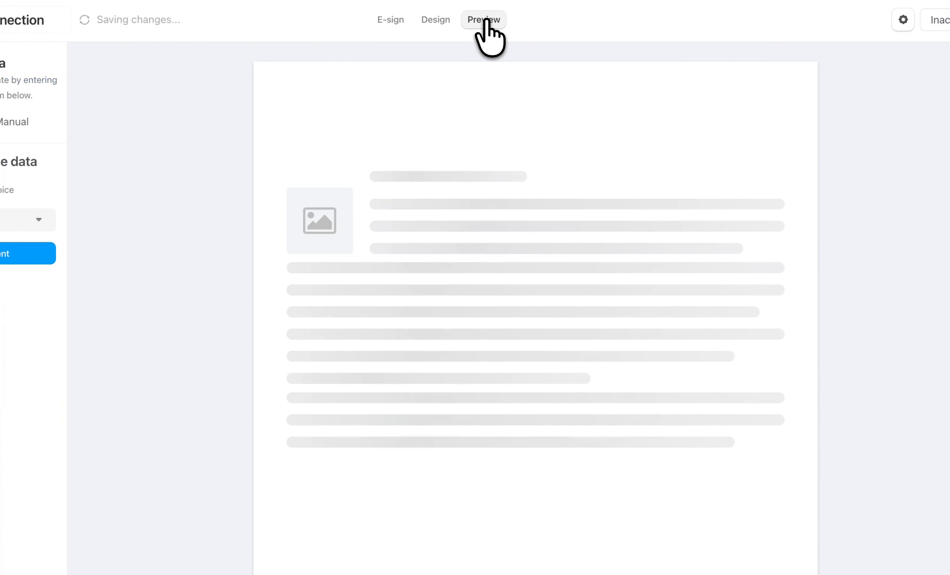